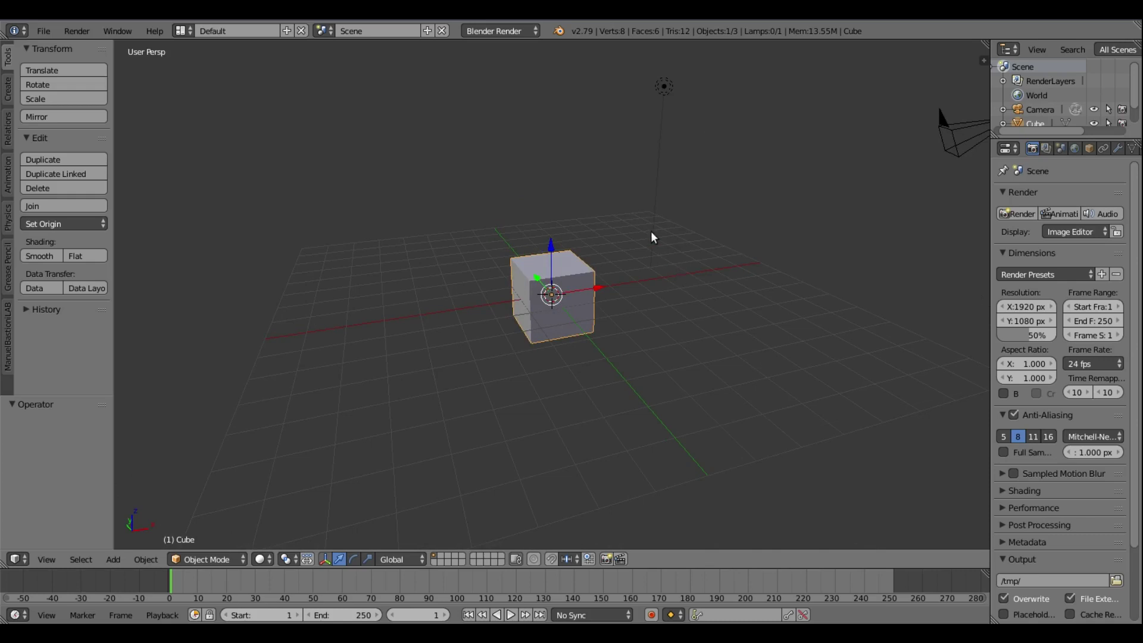
Add a plane and scale it up 8.849 times as a ground floor
{"action": "scroll", "coordinate": [651, 233], "scroll_direction": "up", "scroll_amount": 2}
{"action": "key", "text": "shift+a"}
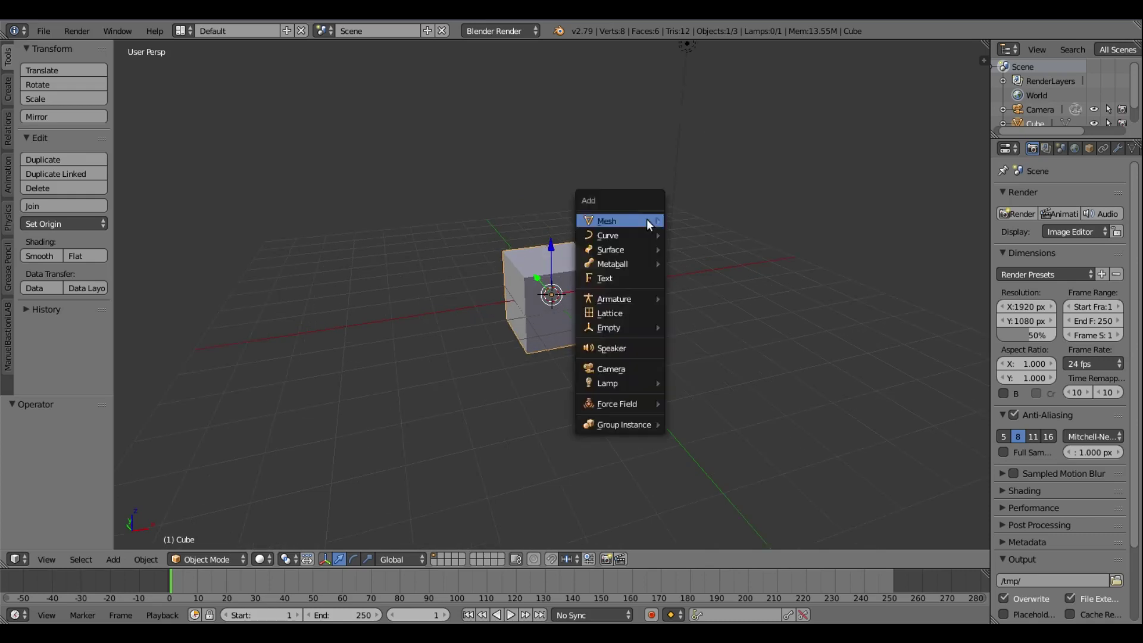
{"action": "left_click", "coordinate": [9, 90]}
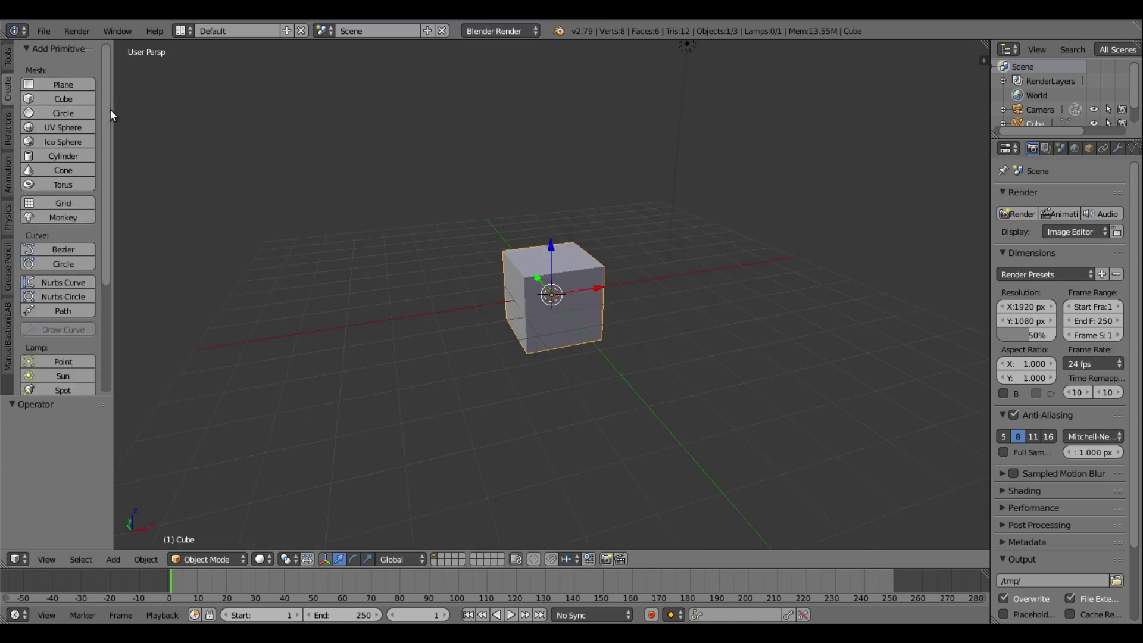
{"action": "left_click_drag", "start_coordinate": [113, 110], "coordinate": [160, 115]}
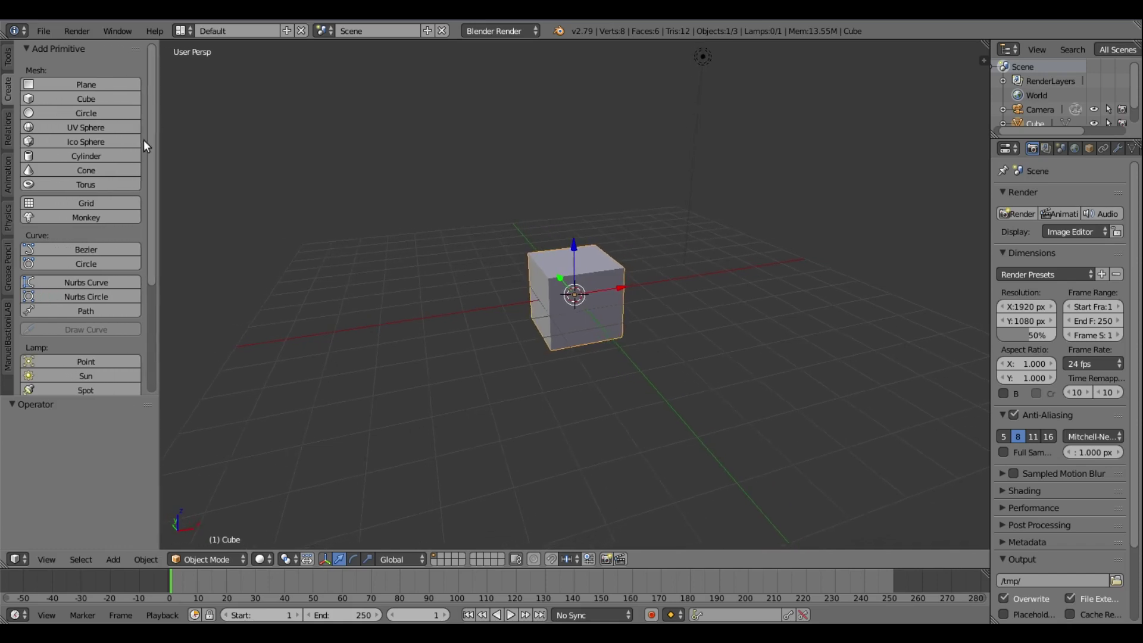
{"action": "left_click", "coordinate": [71, 80]}
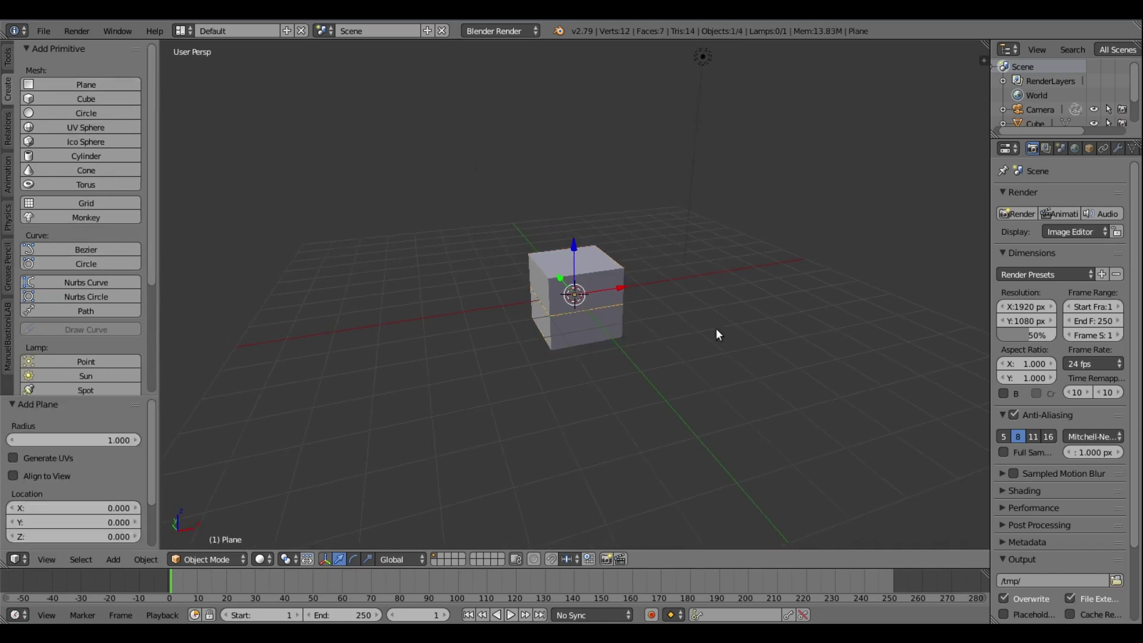
{"action": "scroll", "coordinate": [716, 327], "scroll_direction": "down", "scroll_amount": 2}
{"action": "key", "text": "s"}
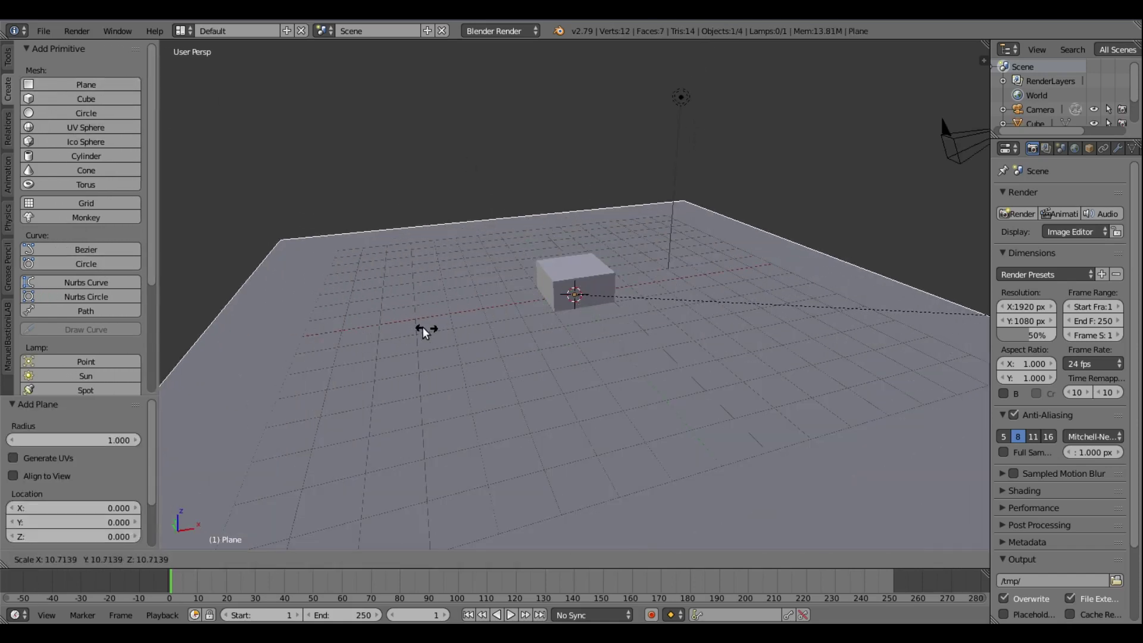
{"action": "left_click", "coordinate": [298, 337]}
Raise the cube along Z to a height of 1.318 above the plane
{"action": "scroll", "coordinate": [559, 295], "scroll_direction": "up", "scroll_amount": 4}
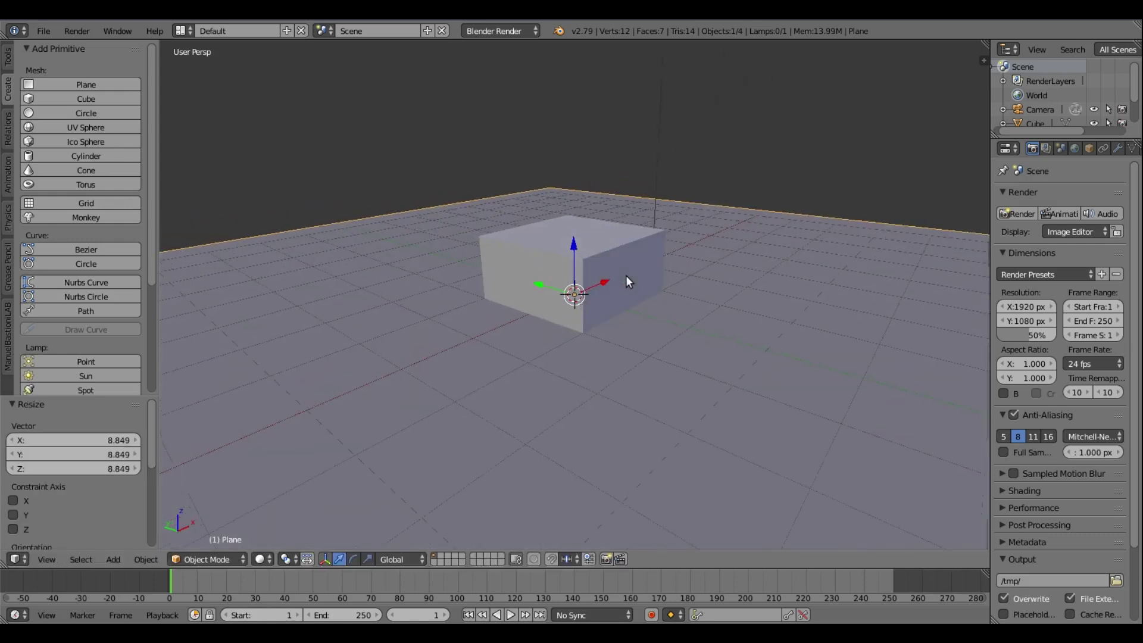
{"action": "right_click", "coordinate": [620, 253]}
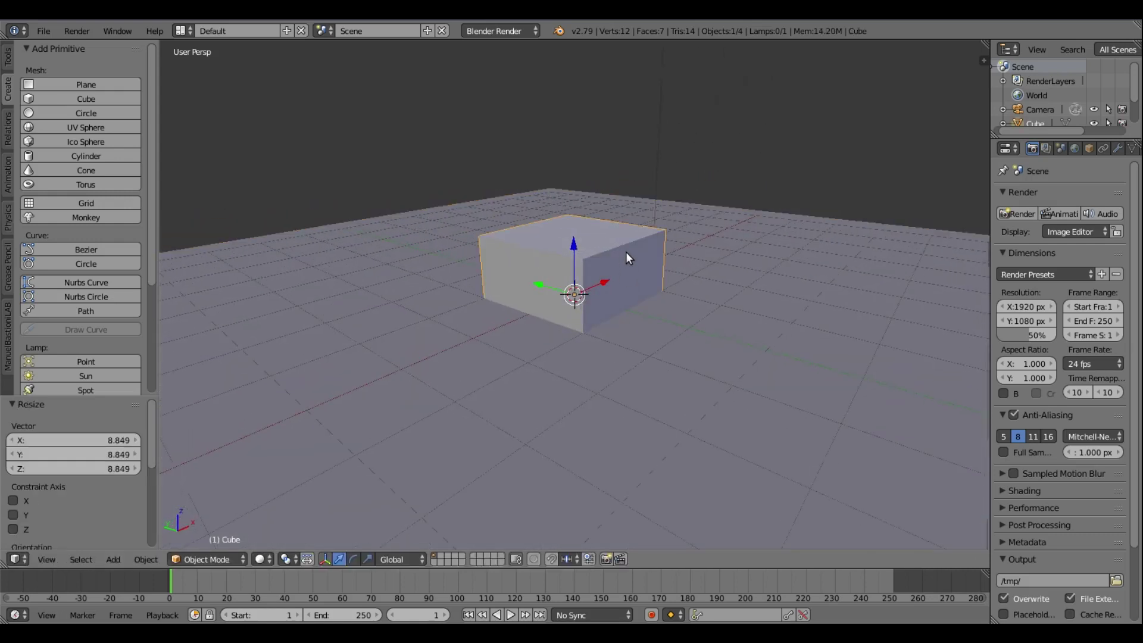
{"action": "key", "text": "g"}
{"action": "key", "text": "z"}
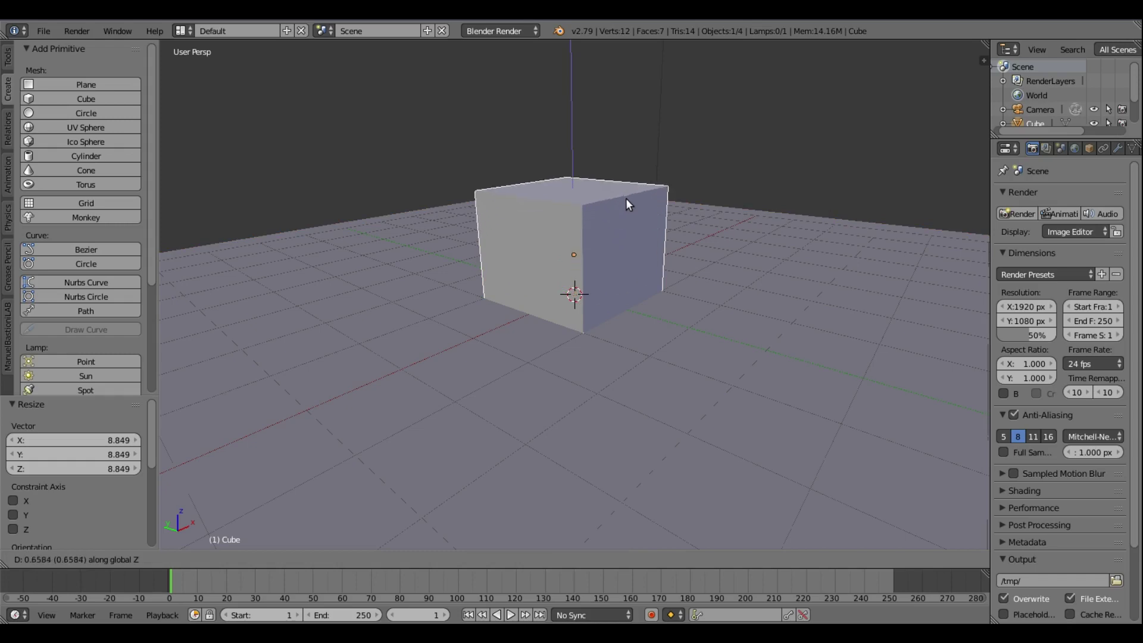
{"action": "left_click", "coordinate": [624, 169]}
{"action": "middle_click_drag", "start_coordinate": [654, 258], "coordinate": [605, 260]}
{"action": "scroll", "coordinate": [590, 322], "scroll_direction": "up", "scroll_amount": 2}
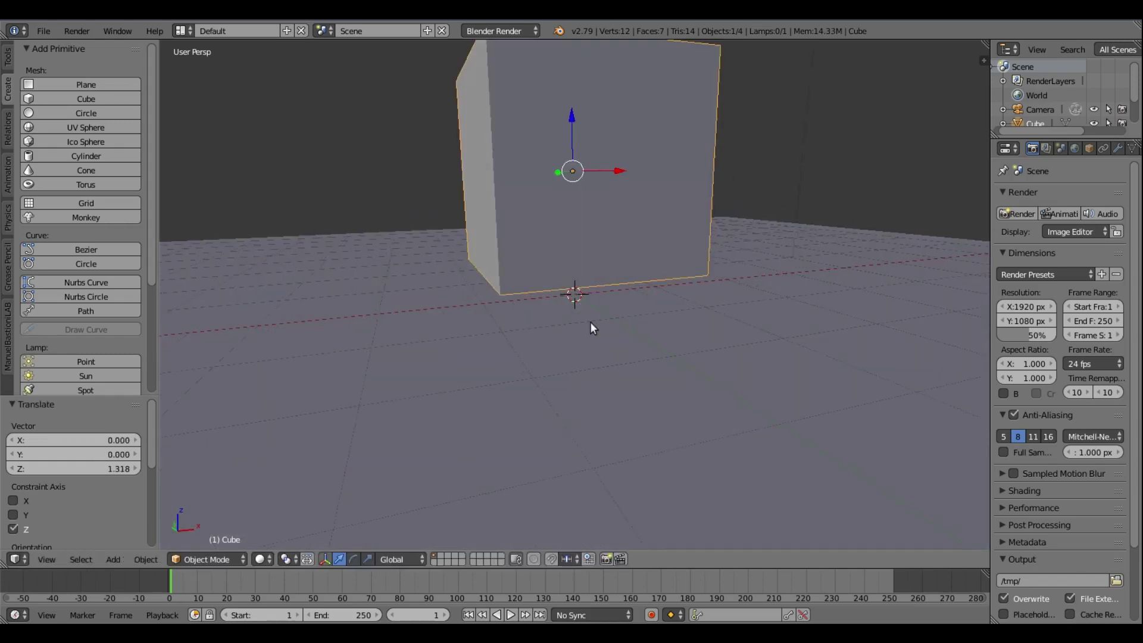
{"action": "middle_click_drag", "start_coordinate": [591, 324], "coordinate": [579, 303]}
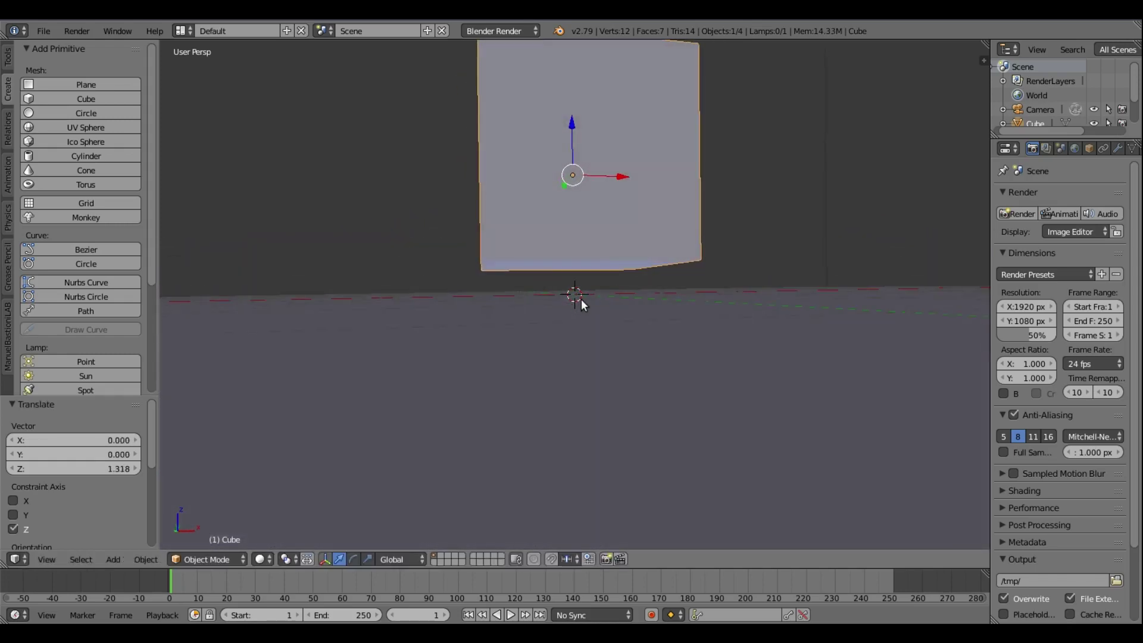
{"action": "middle_click_drag", "start_coordinate": [580, 302], "coordinate": [571, 312]}
{"action": "scroll", "coordinate": [573, 311], "scroll_direction": "down", "scroll_amount": 4}
Widen the properties column and show the cube's modifier settings
{"action": "key", "text": "space"}
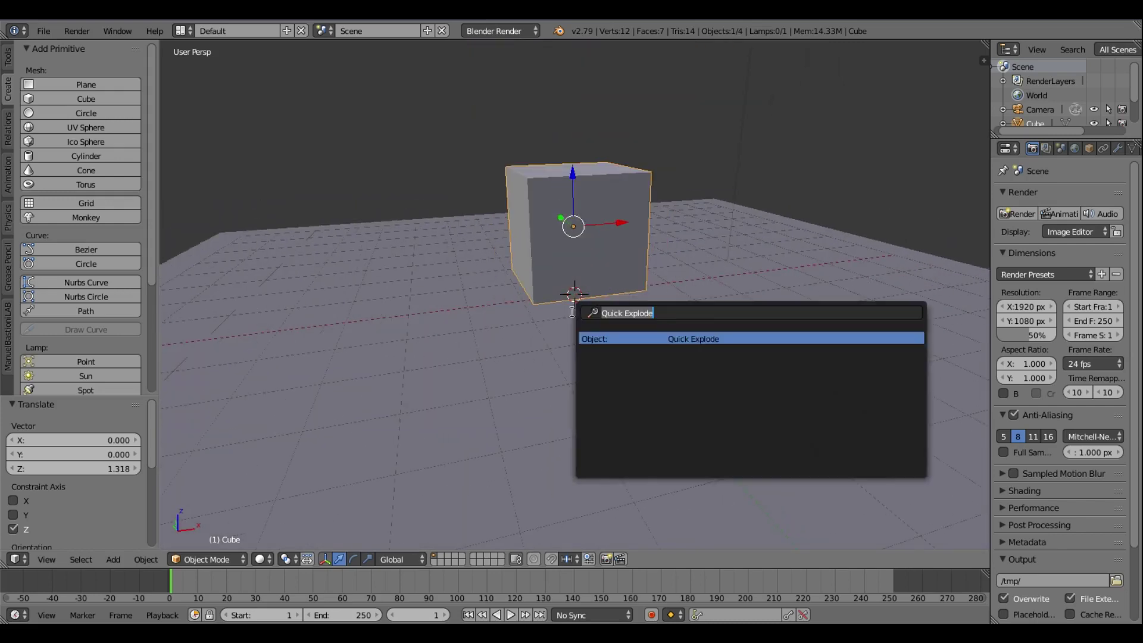
{"action": "key", "text": "BackSpace"}
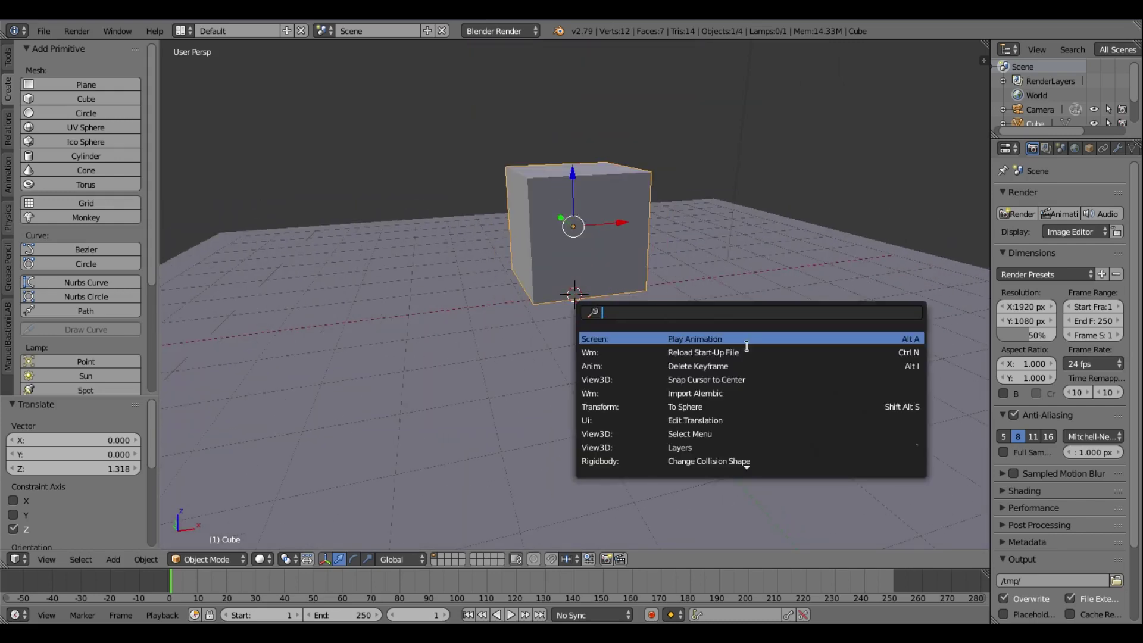
{"action": "type", "text": "qick"}
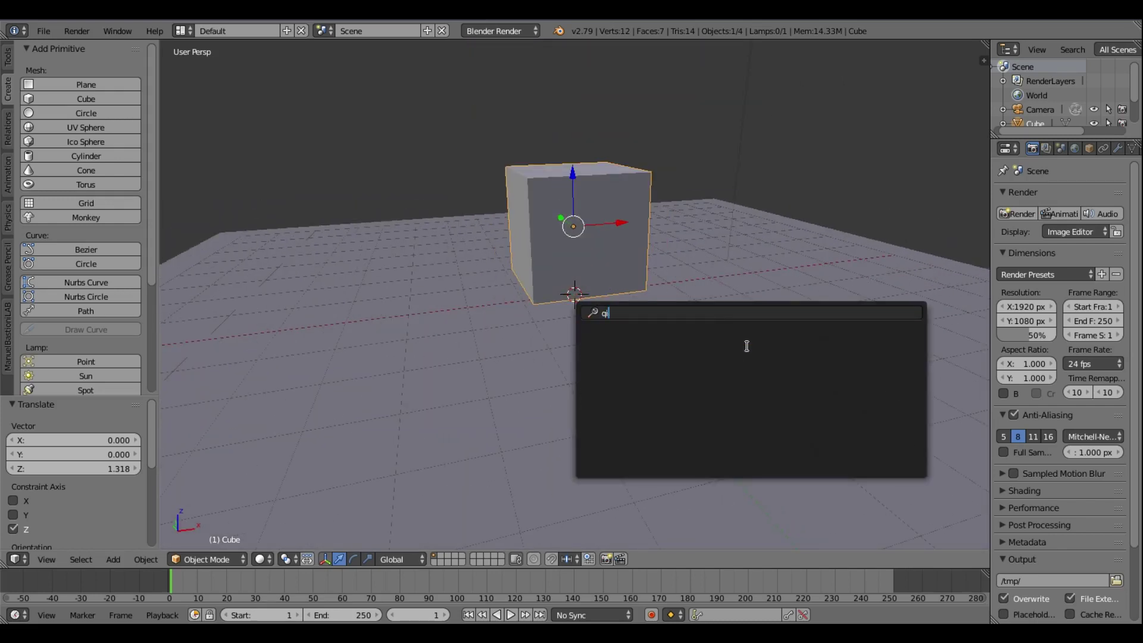
{"action": "key", "text": "BackSpace"}
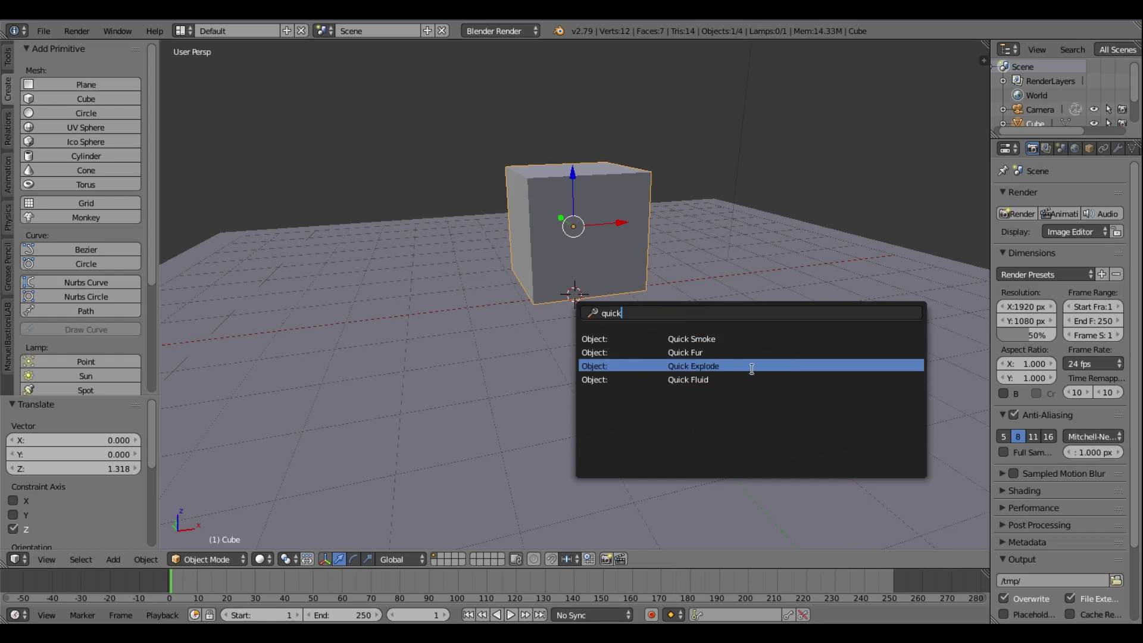
{"action": "left_click_drag", "start_coordinate": [989, 176], "coordinate": [912, 178]}
{"action": "left_click", "coordinate": [1038, 148]}
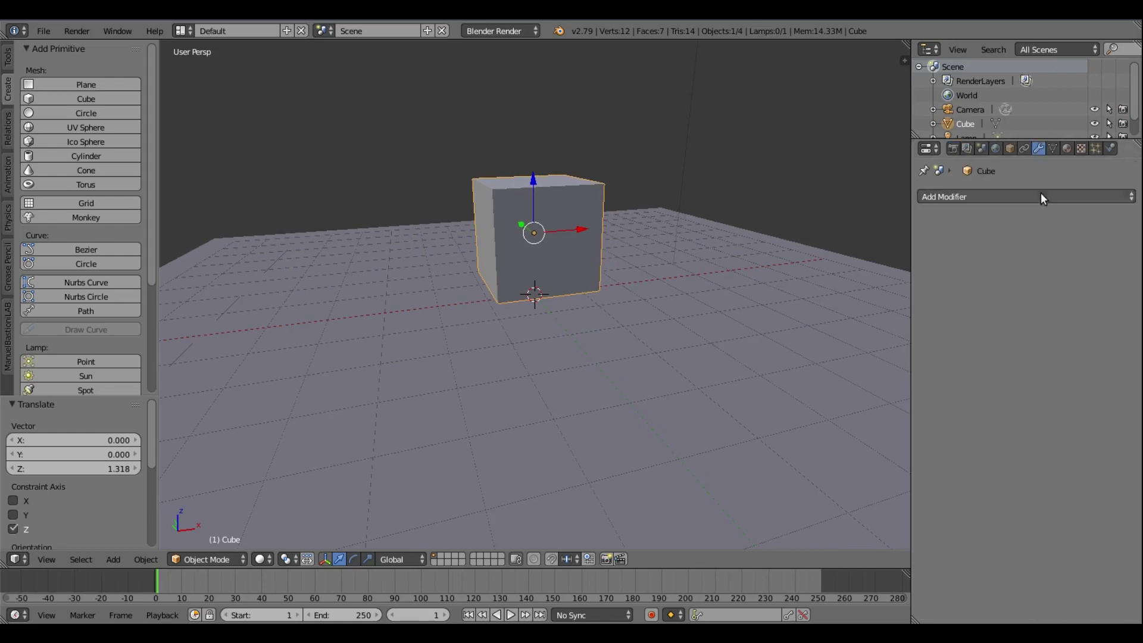
{"action": "left_click", "coordinate": [1040, 194]}
{"action": "left_click", "coordinate": [1038, 199]}
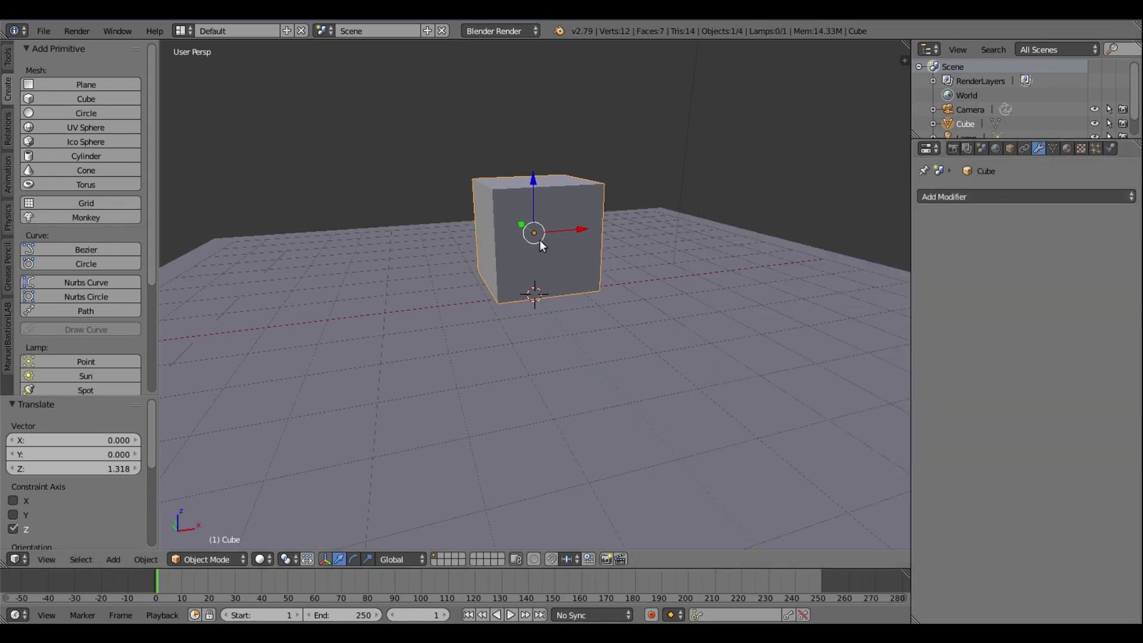
Run Quick Explode on the cube, adding a 100-piece particle system and Explode modifier
{"action": "key", "text": "space"}
{"action": "left_click", "coordinate": [734, 239]}
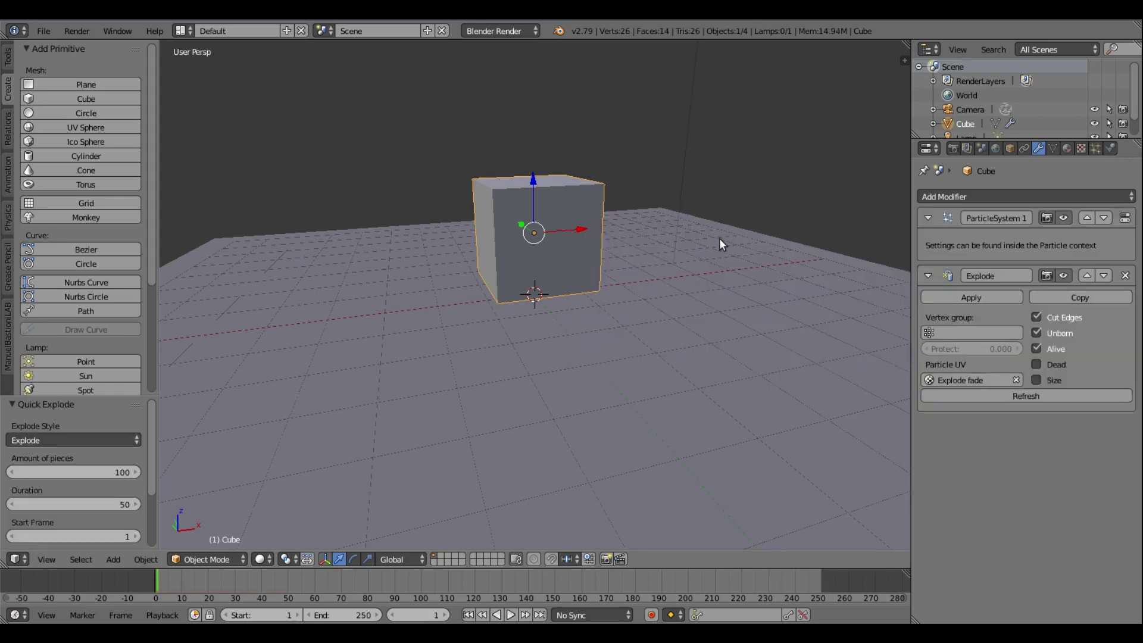
{"action": "key", "text": "space"}
{"action": "key", "text": "BackSpace"}
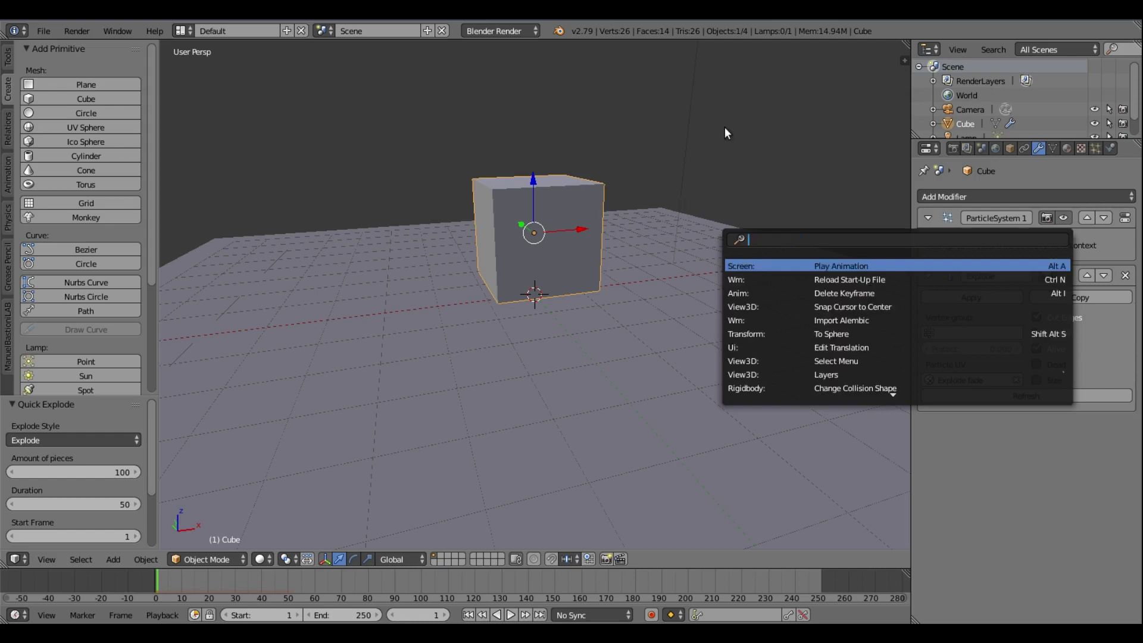
{"action": "key", "text": "Escape"}
{"action": "middle_click_drag", "start_coordinate": [536, 256], "coordinate": [558, 259]}
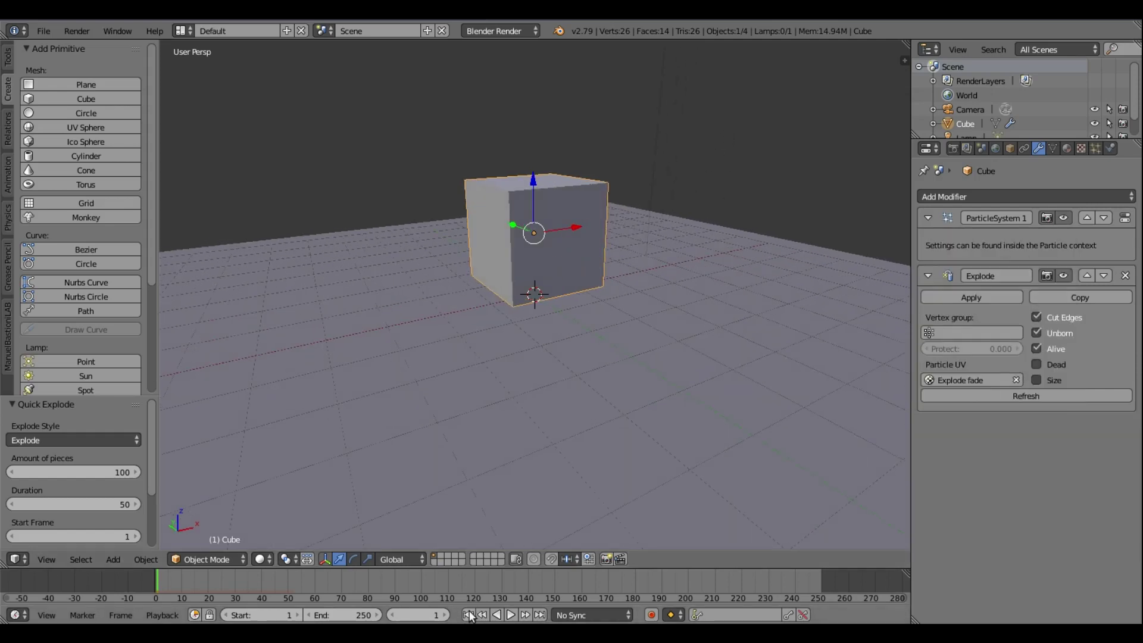
Play the explosion animation from the start several times, then stop playback
{"action": "key", "text": "alt+a"}
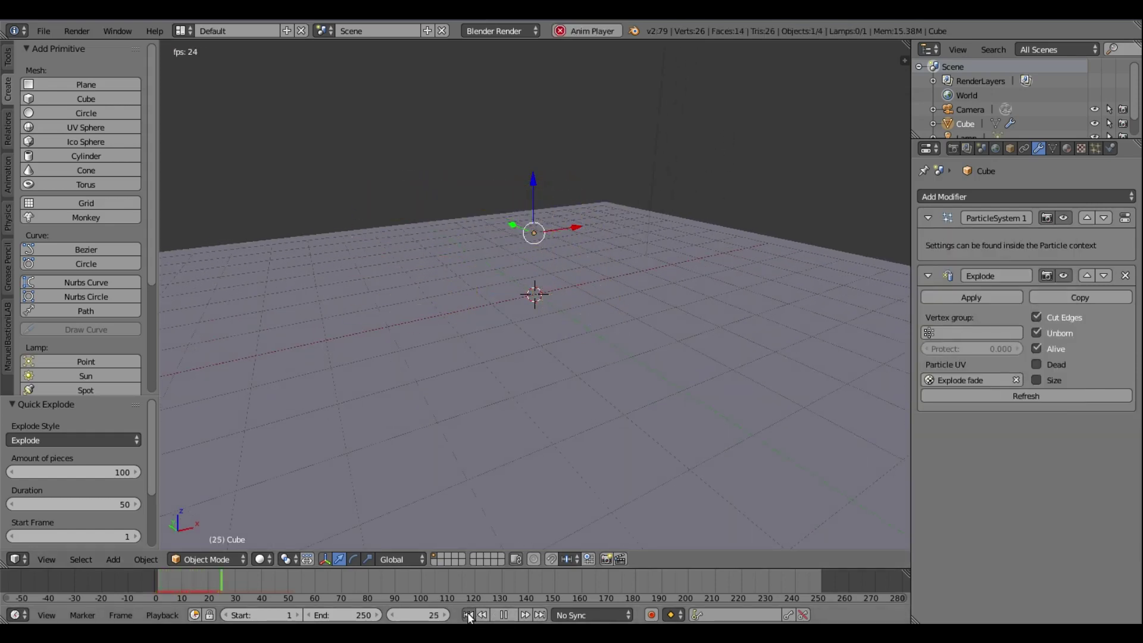
{"action": "left_click", "coordinate": [468, 615]}
{"action": "left_click", "coordinate": [469, 614]}
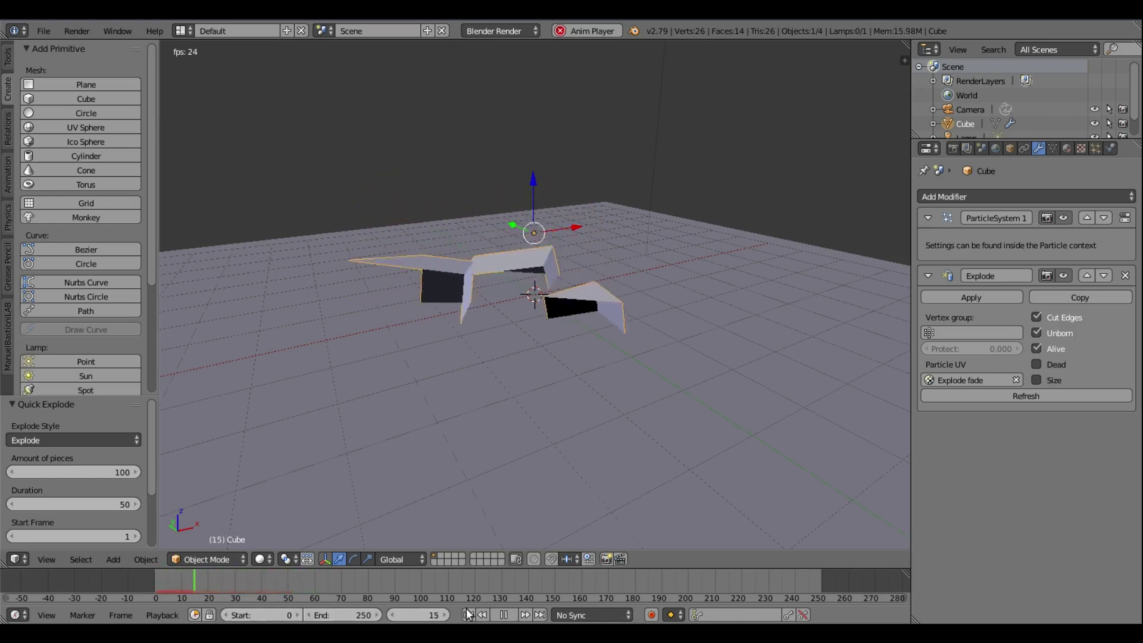
{"action": "left_click", "coordinate": [468, 615]}
{"action": "left_click", "coordinate": [501, 611]}
Step frame by frame from frame 0 to inspect the fragments, ending on the intact cube
{"action": "left_click", "coordinate": [468, 611]}
{"action": "key", "text": "Right"}
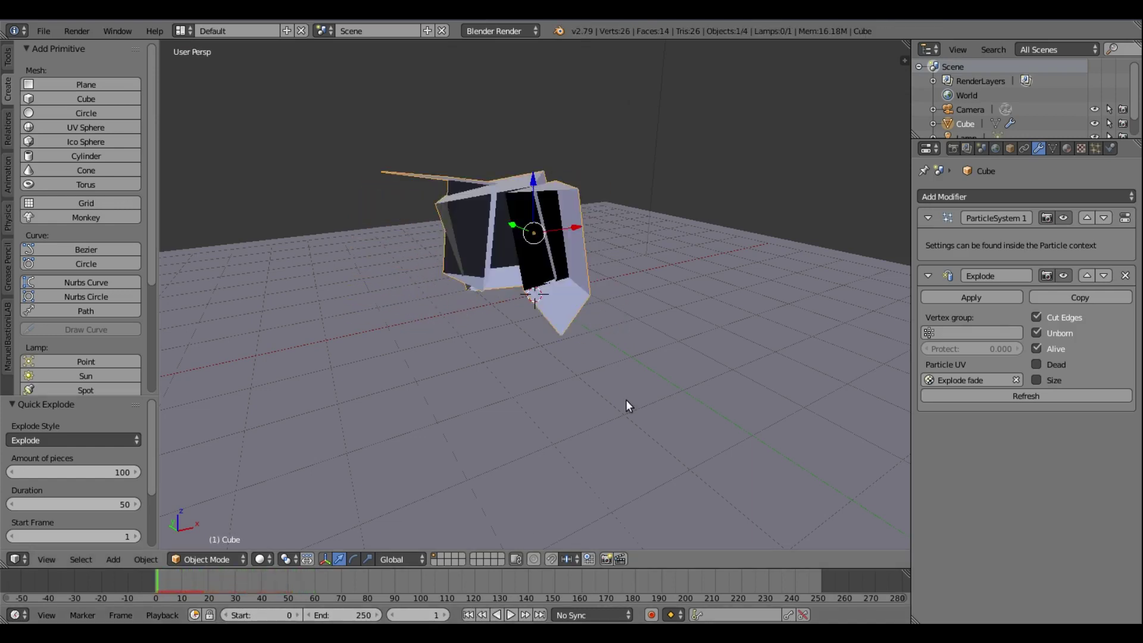
{"action": "key", "text": "Left"}
{"action": "key", "text": "Right"}
{"action": "scroll", "coordinate": [582, 253], "scroll_direction": "up", "scroll_amount": 2}
{"action": "middle_click_drag", "start_coordinate": [582, 253], "coordinate": [606, 350]}
{"action": "key", "text": "Right"}
{"action": "key", "text": "Left"}
{"action": "key", "text": "Left"}
{"action": "key", "text": "Tab"}
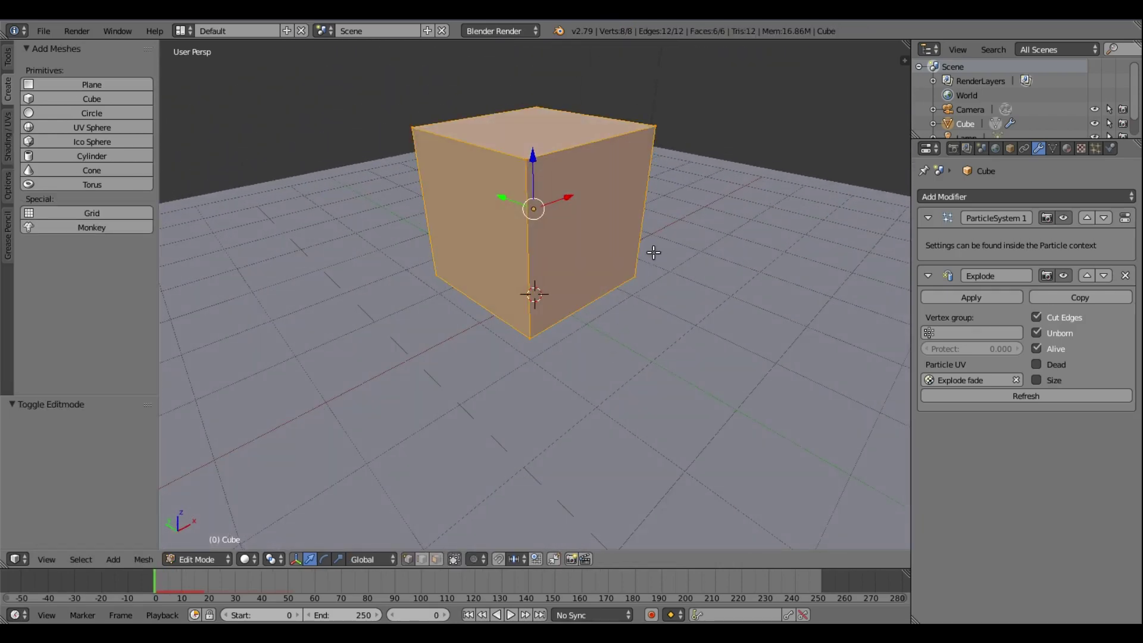
{"action": "middle_click_drag", "start_coordinate": [653, 253], "coordinate": [612, 279]}
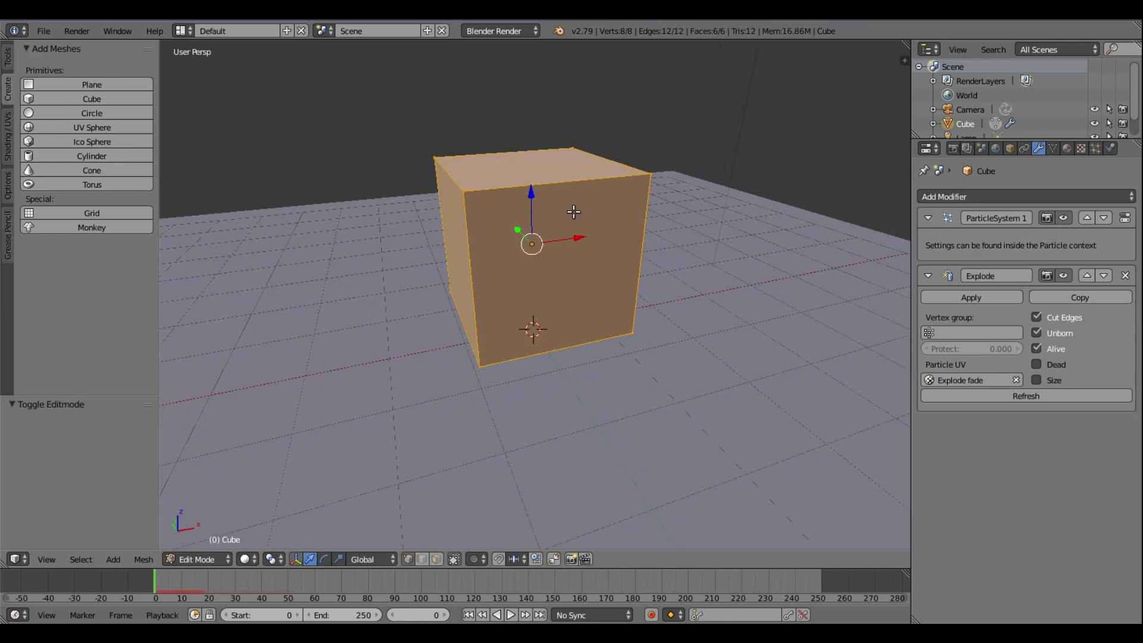
{"action": "key", "text": "Tab"}
{"action": "key", "text": "Tab"}
{"action": "left_click", "coordinate": [8, 58]}
{"action": "left_click", "coordinate": [69, 330]}
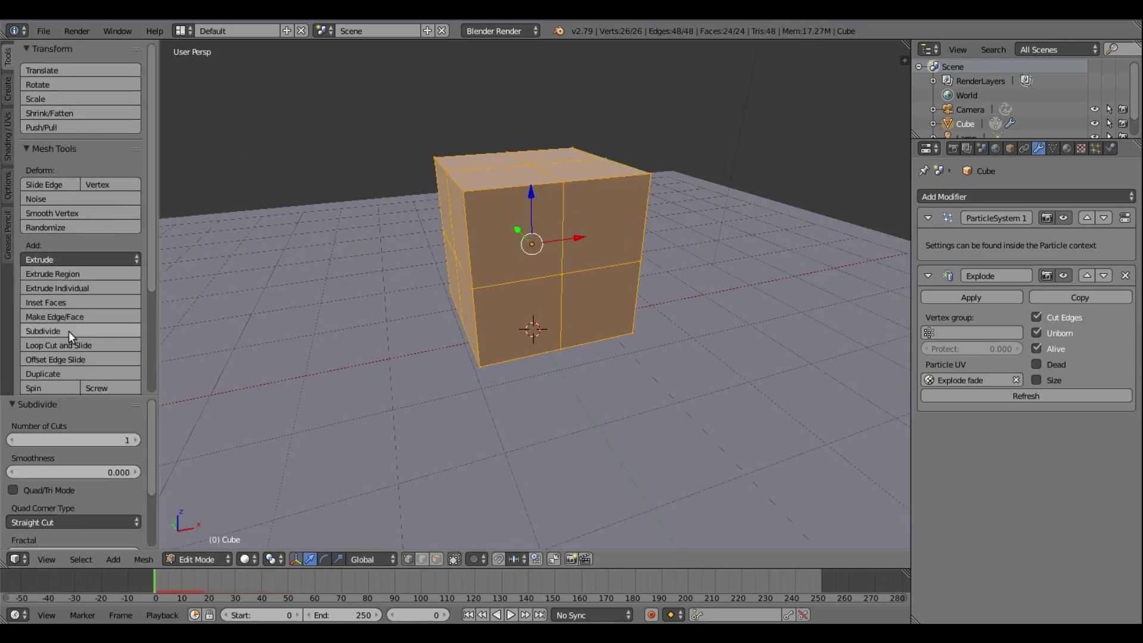
{"action": "left_click", "coordinate": [69, 331]}
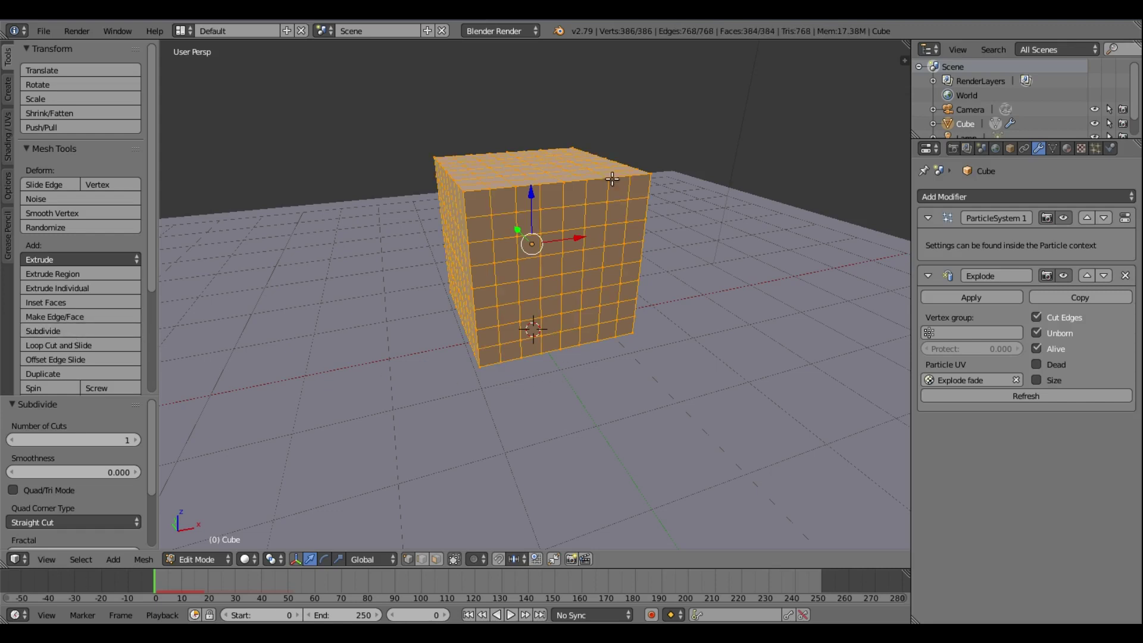
{"action": "key", "text": "Tab"}
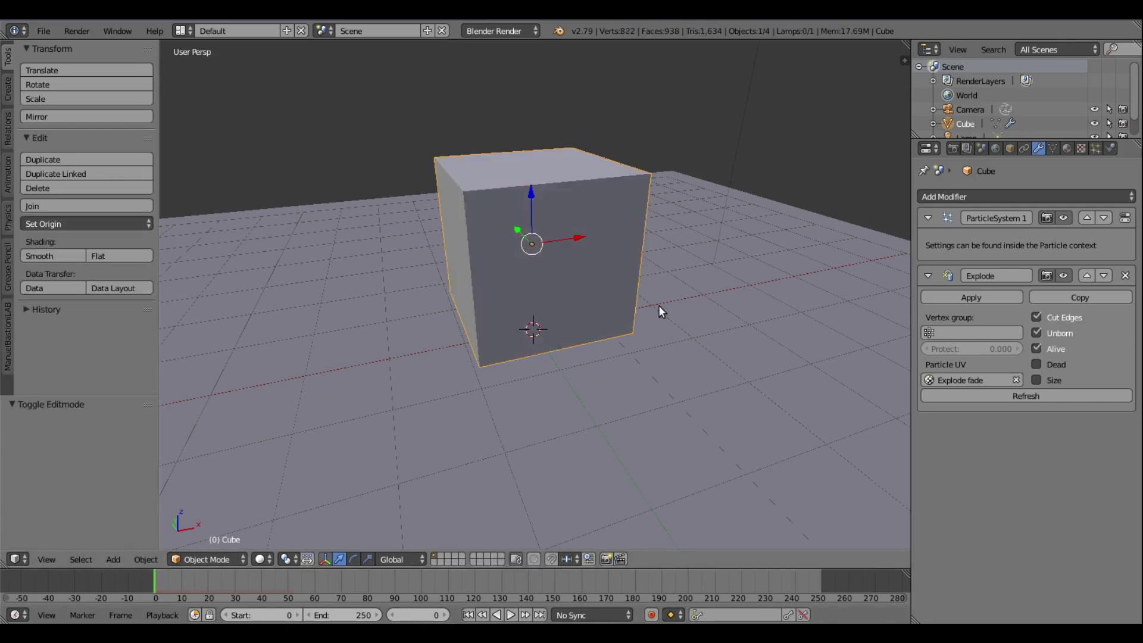
{"action": "key", "text": "alt+a"}
{"action": "key", "text": "Escape"}
{"action": "key", "text": "Right"}
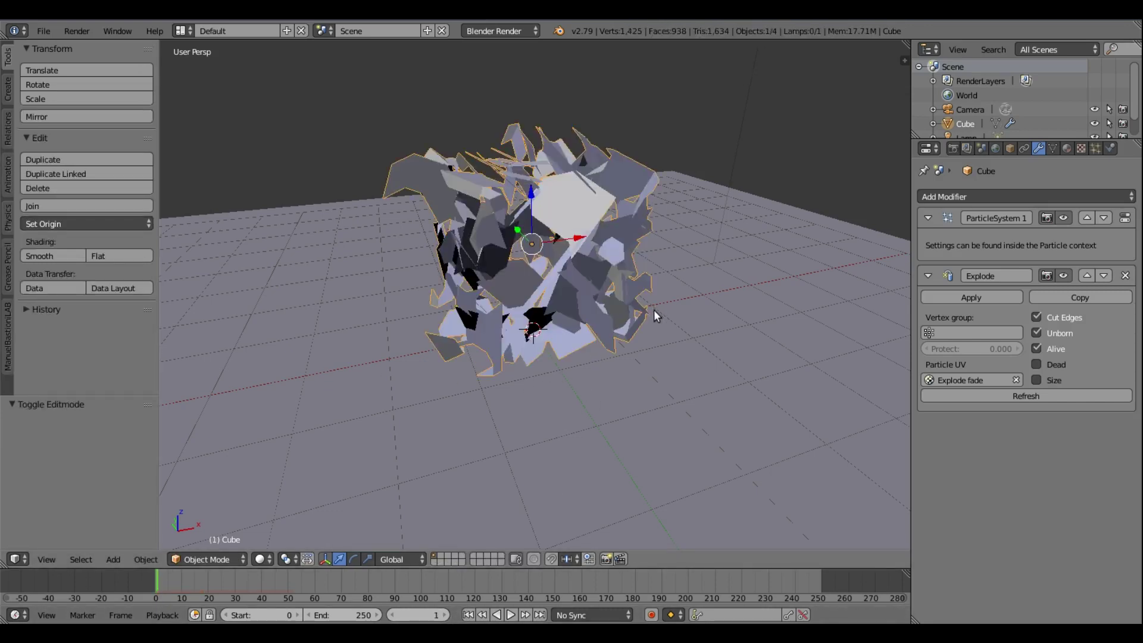
{"action": "middle_click_drag", "start_coordinate": [654, 309], "coordinate": [630, 337]}
{"action": "key", "text": "Left"}
{"action": "key", "text": "Right"}
{"action": "key", "text": "Right"}
{"action": "key", "text": "Right"}
{"action": "key", "text": "Right"}
{"action": "key", "text": "Right"}
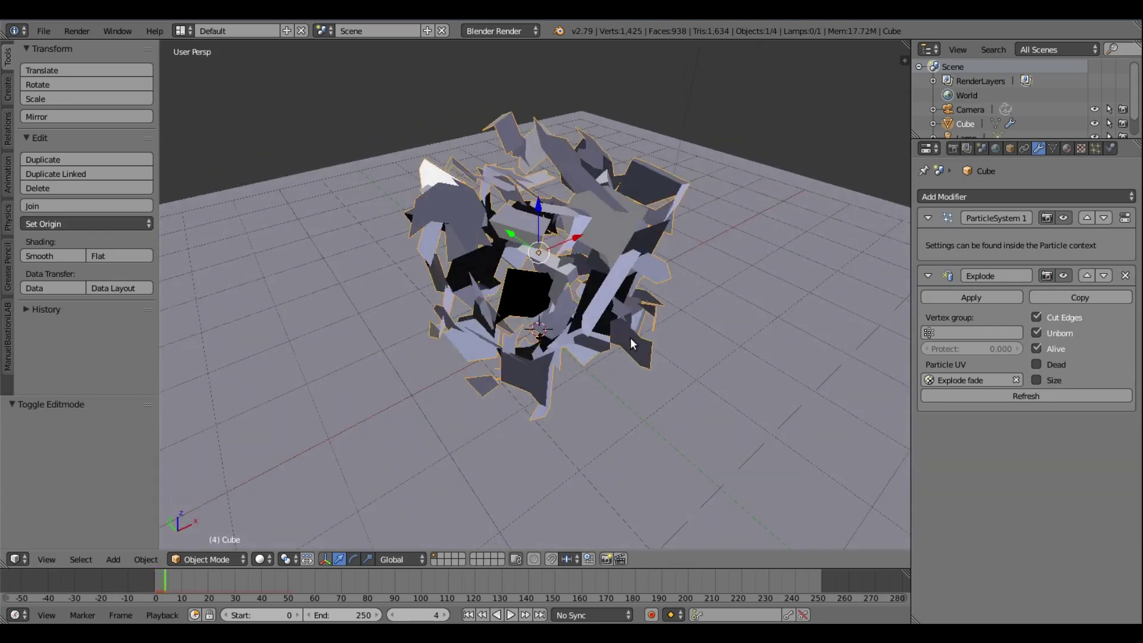
{"action": "left_click", "coordinate": [468, 615]}
{"action": "left_click", "coordinate": [512, 616]}
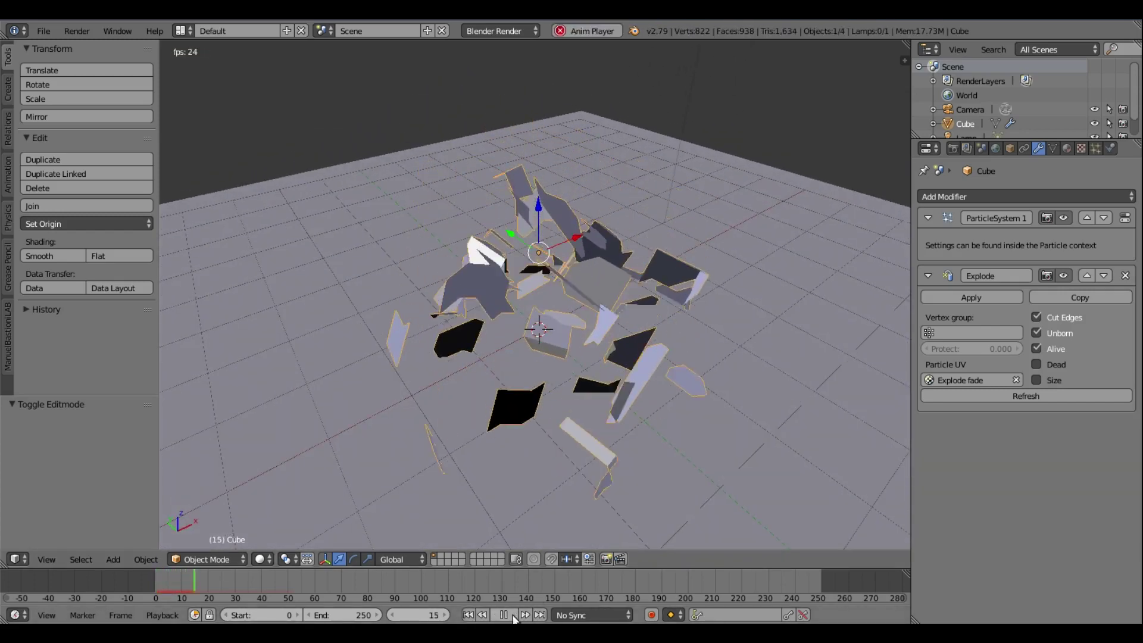
{"action": "left_click", "coordinate": [513, 616]}
{"action": "left_click", "coordinate": [466, 614]}
{"action": "key", "text": "Right"}
{"action": "key", "text": "Left"}
{"action": "middle_click_drag", "start_coordinate": [651, 352], "coordinate": [623, 320]}
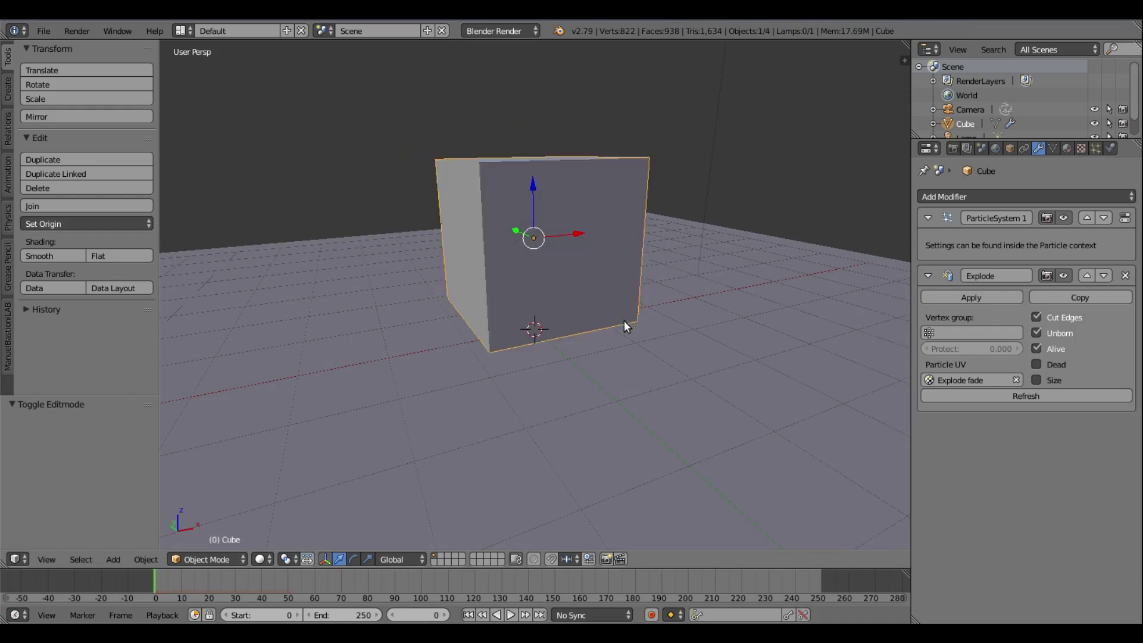
{"action": "key", "text": "Right"}
{"action": "key", "text": "Left"}
{"action": "key", "text": "Right"}
{"action": "middle_click_drag", "start_coordinate": [624, 314], "coordinate": [551, 365]}
{"action": "left_click", "coordinate": [468, 615]}
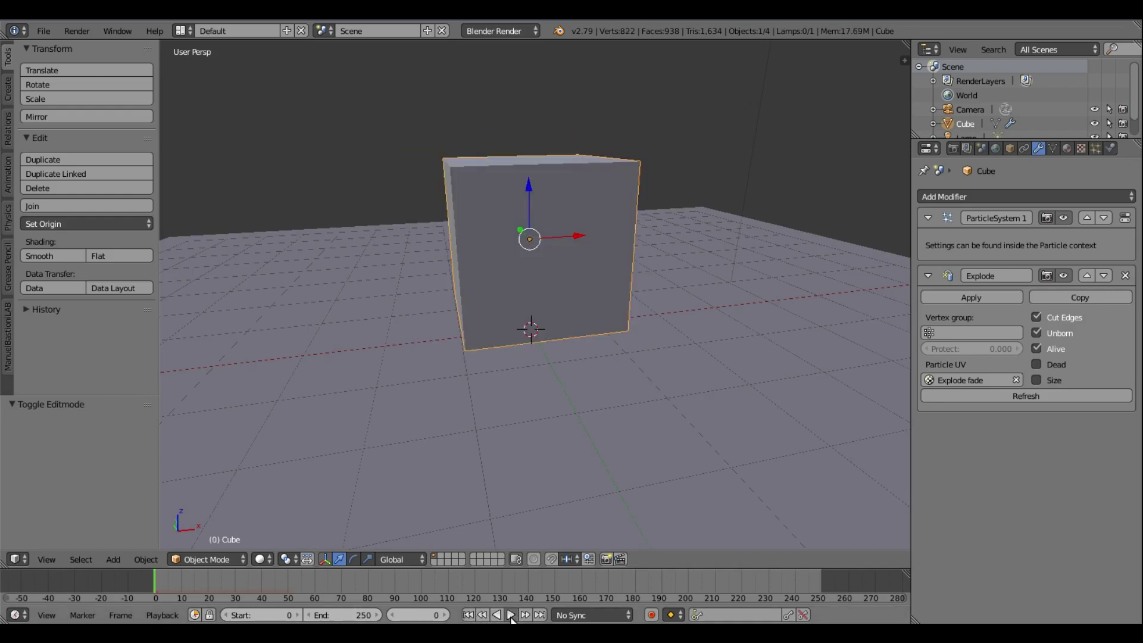
{"action": "key", "text": "alt+a"}
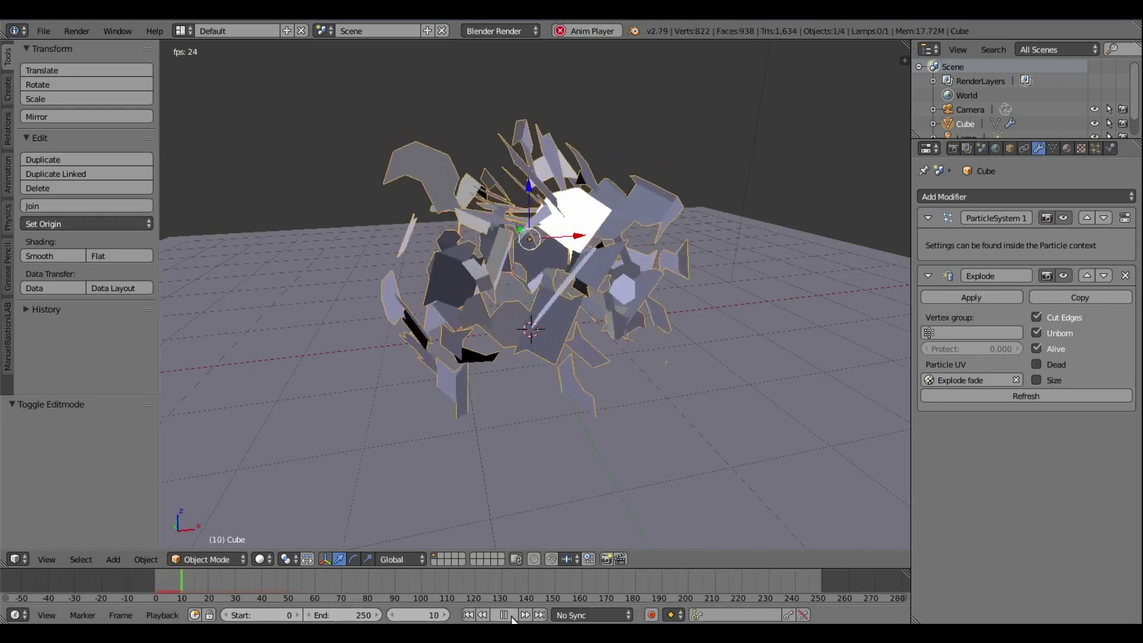
{"action": "left_click", "coordinate": [469, 616]}
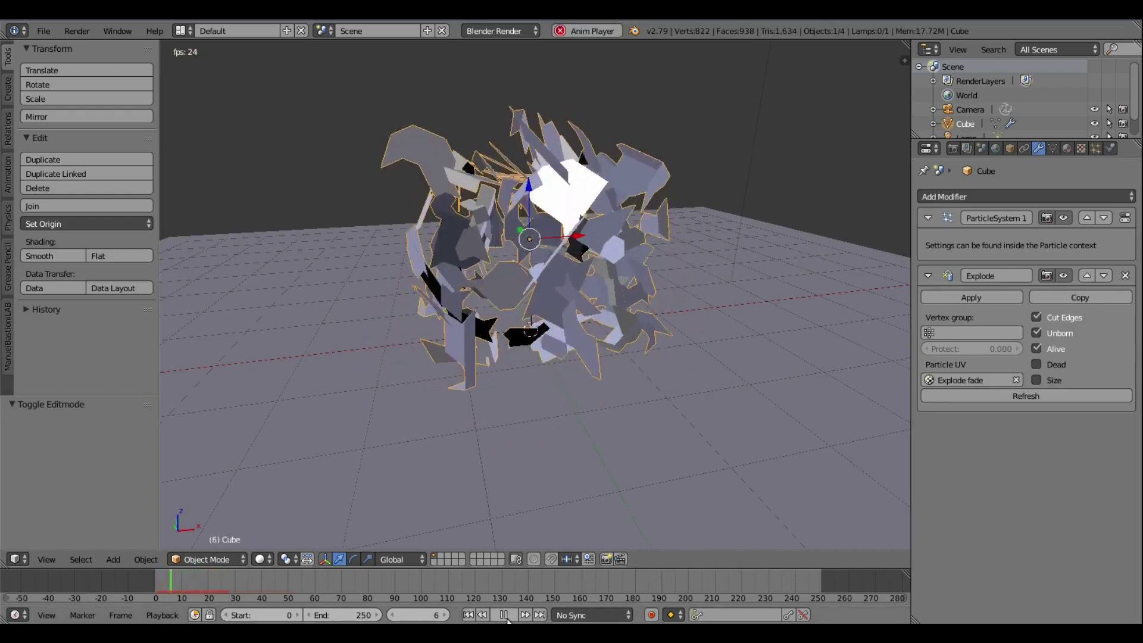
{"action": "left_click", "coordinate": [503, 616]}
{"action": "left_click", "coordinate": [469, 616]}
{"action": "key", "text": "Right"}
Enable Rotation in the cube's particle system settings
{"action": "middle_click_drag", "start_coordinate": [684, 373], "coordinate": [1136, 138]}
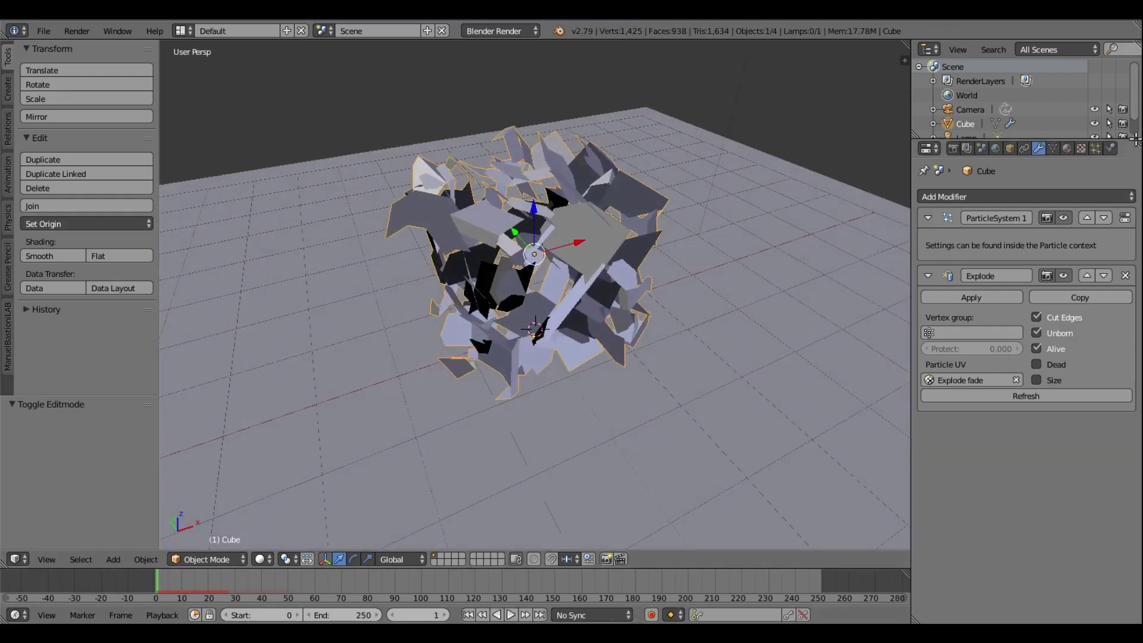
{"action": "left_click", "coordinate": [1096, 149]}
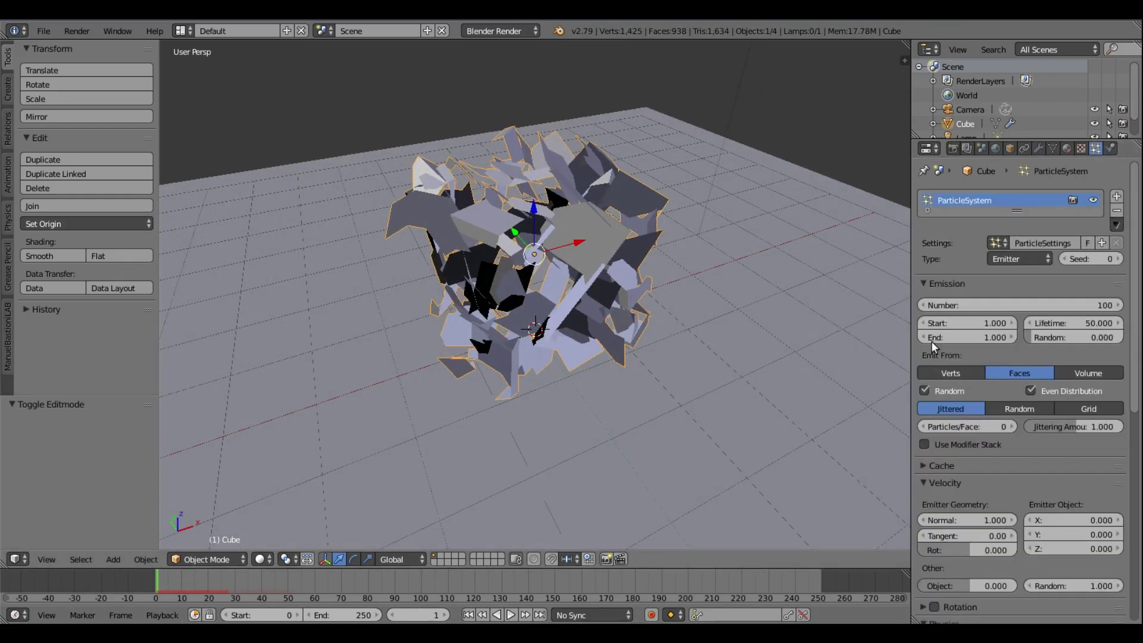
{"action": "scroll", "coordinate": [1060, 277], "scroll_direction": "down", "scroll_amount": 4}
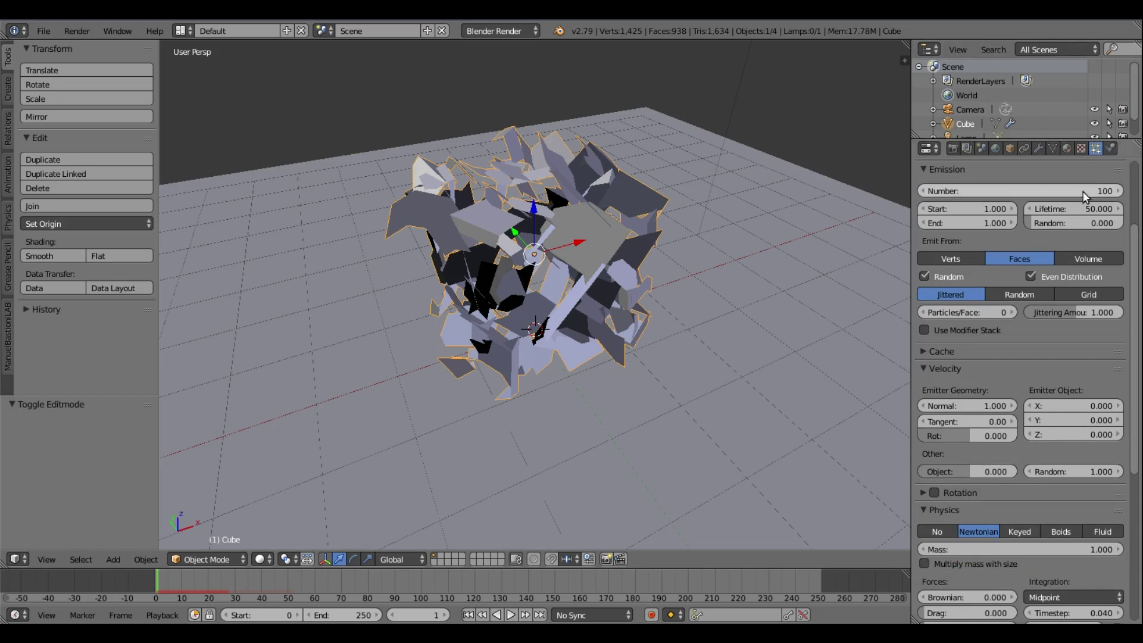
{"action": "scroll", "coordinate": [1041, 322], "scroll_direction": "down", "scroll_amount": 3}
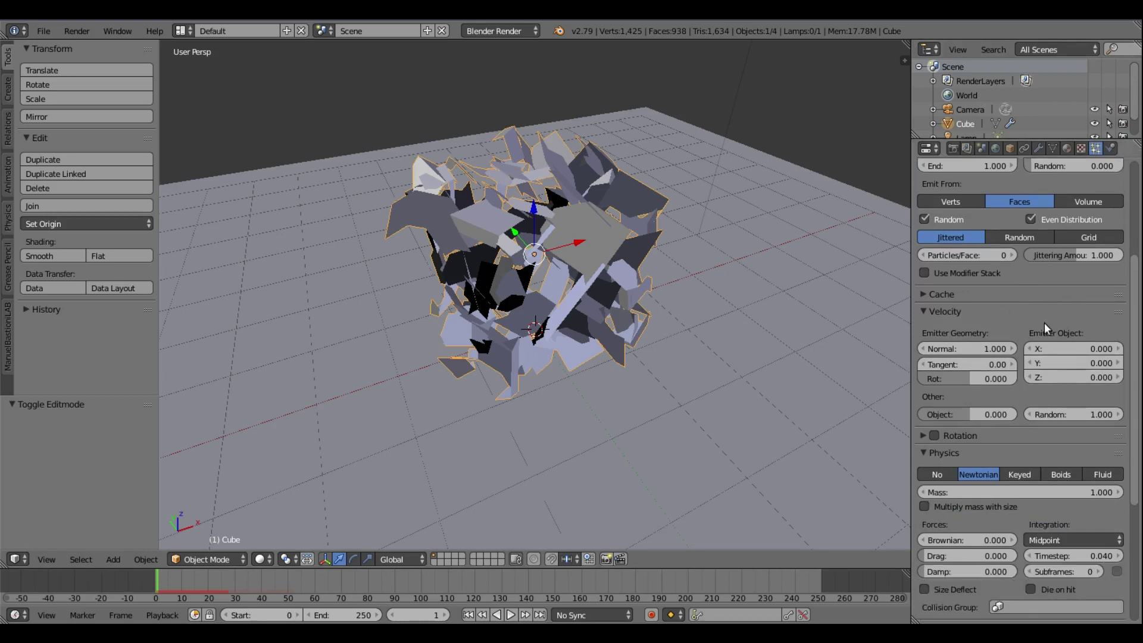
{"action": "scroll", "coordinate": [998, 421], "scroll_direction": "up", "scroll_amount": 1}
{"action": "scroll", "coordinate": [1002, 416], "scroll_direction": "down", "scroll_amount": 1}
{"action": "left_click", "coordinate": [934, 407]}
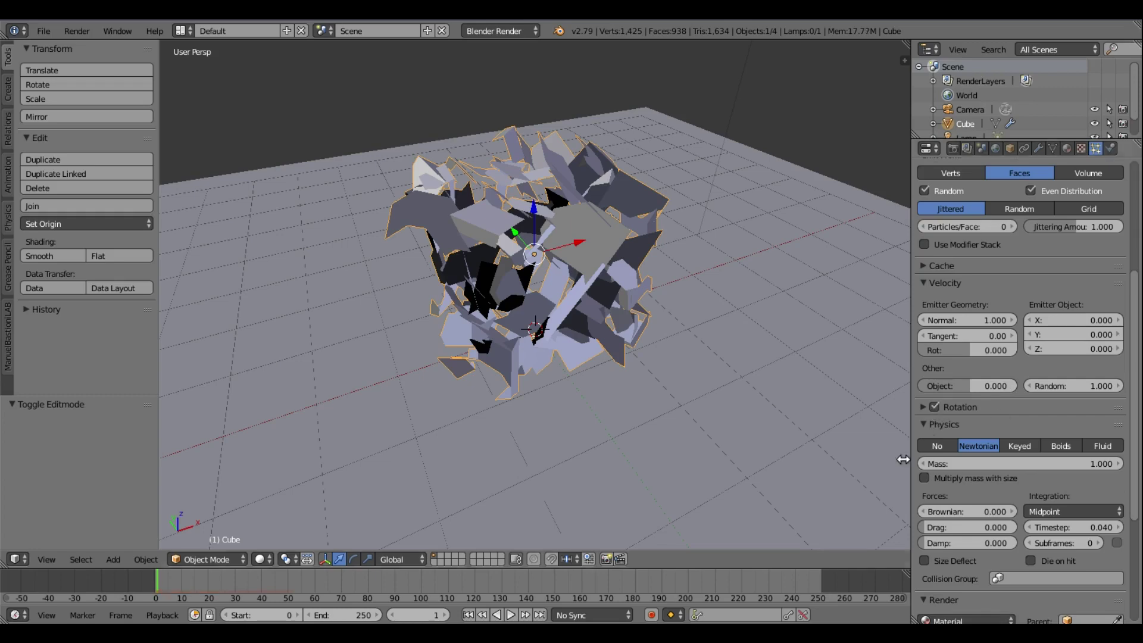
Replay the explosion from frame 0 to watch the rotating pieces, stopping at frame 1
{"action": "left_click", "coordinate": [467, 615]}
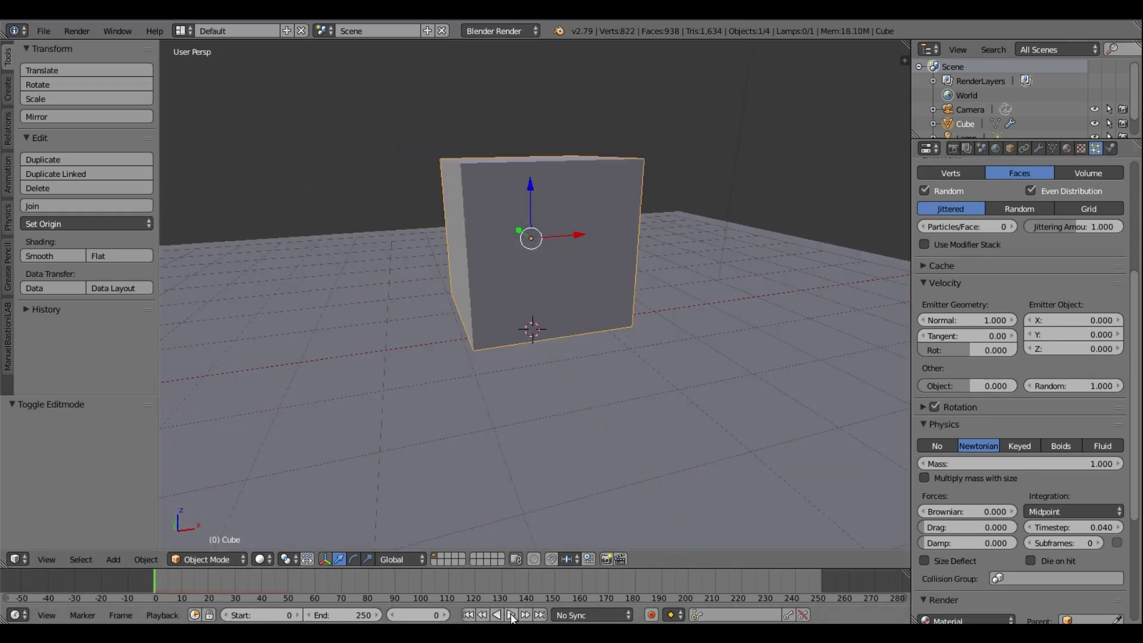
{"action": "left_click", "coordinate": [511, 614]}
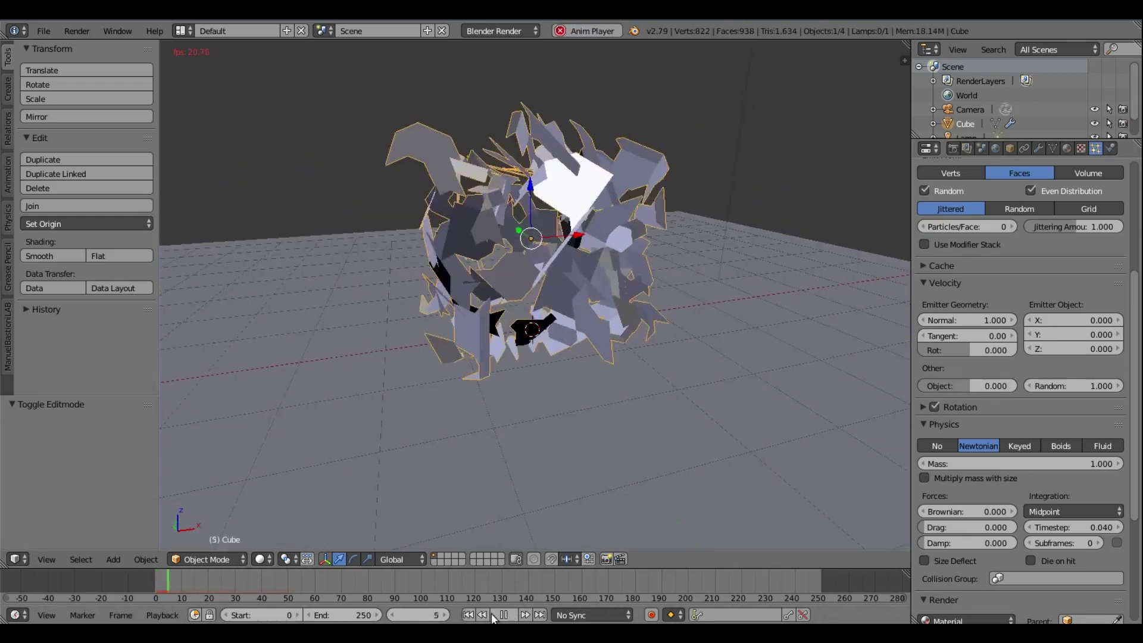
{"action": "left_click", "coordinate": [471, 615]}
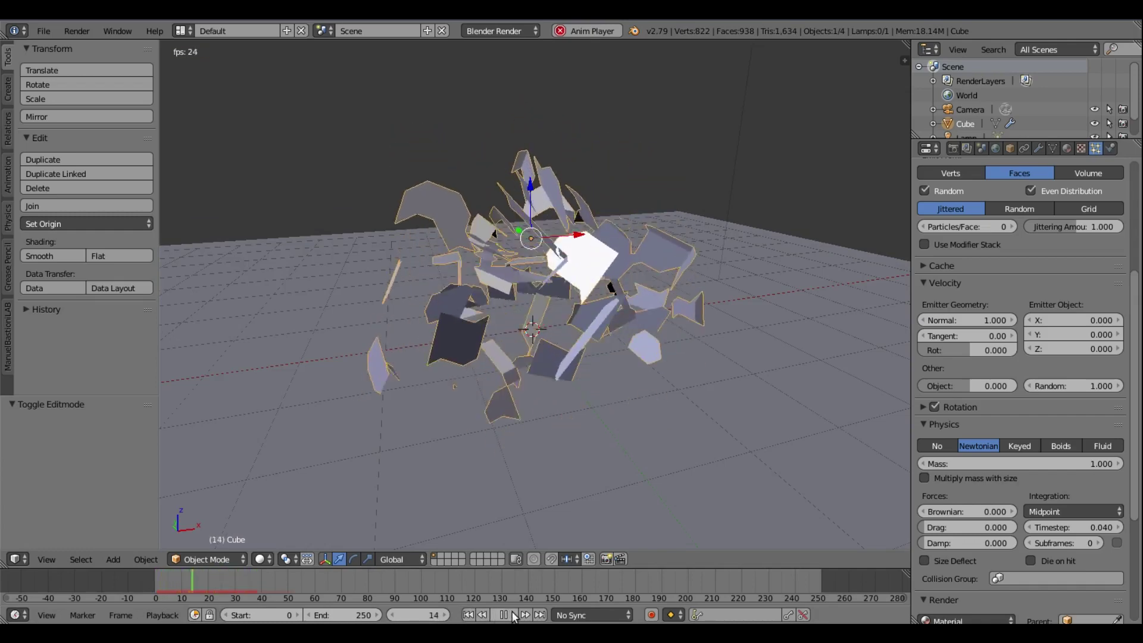
{"action": "left_click", "coordinate": [504, 615]}
{"action": "left_click", "coordinate": [469, 615]}
{"action": "key", "text": "Right"}
Expand the Rotation panel and turn on Dynamic angular velocity
{"action": "scroll", "coordinate": [732, 310], "scroll_direction": "up", "scroll_amount": 1}
{"action": "middle_click_drag", "start_coordinate": [730, 295], "coordinate": [587, 245]}
{"action": "scroll", "coordinate": [958, 302], "scroll_direction": "up", "scroll_amount": 1}
{"action": "left_click", "coordinate": [924, 435]}
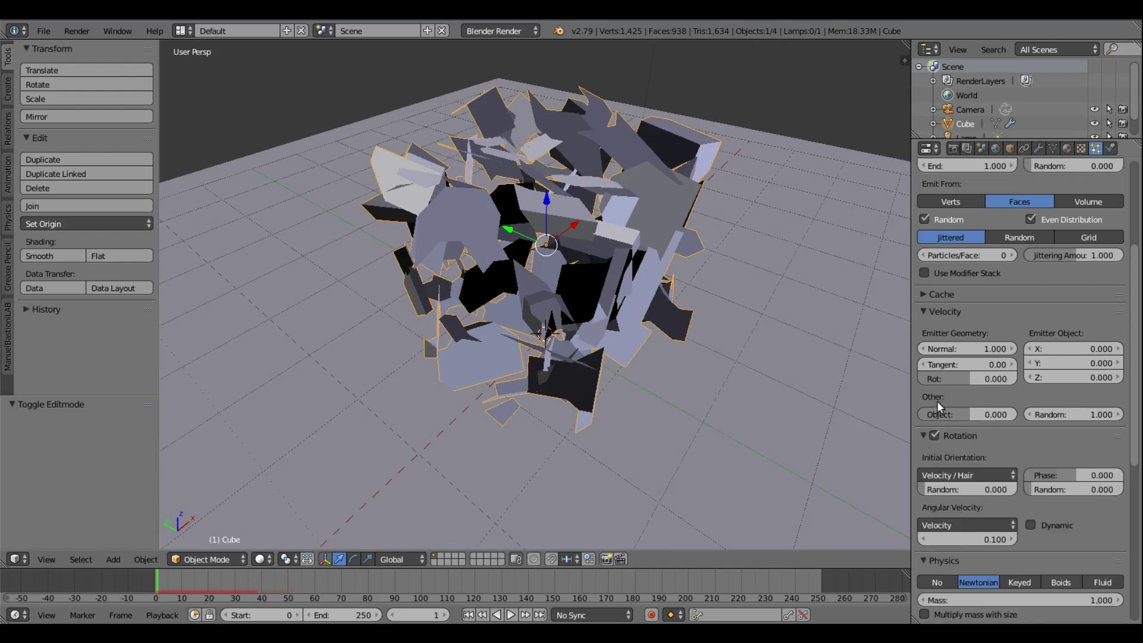
{"action": "scroll", "coordinate": [937, 402], "scroll_direction": "down", "scroll_amount": 5}
{"action": "left_click", "coordinate": [1030, 411]}
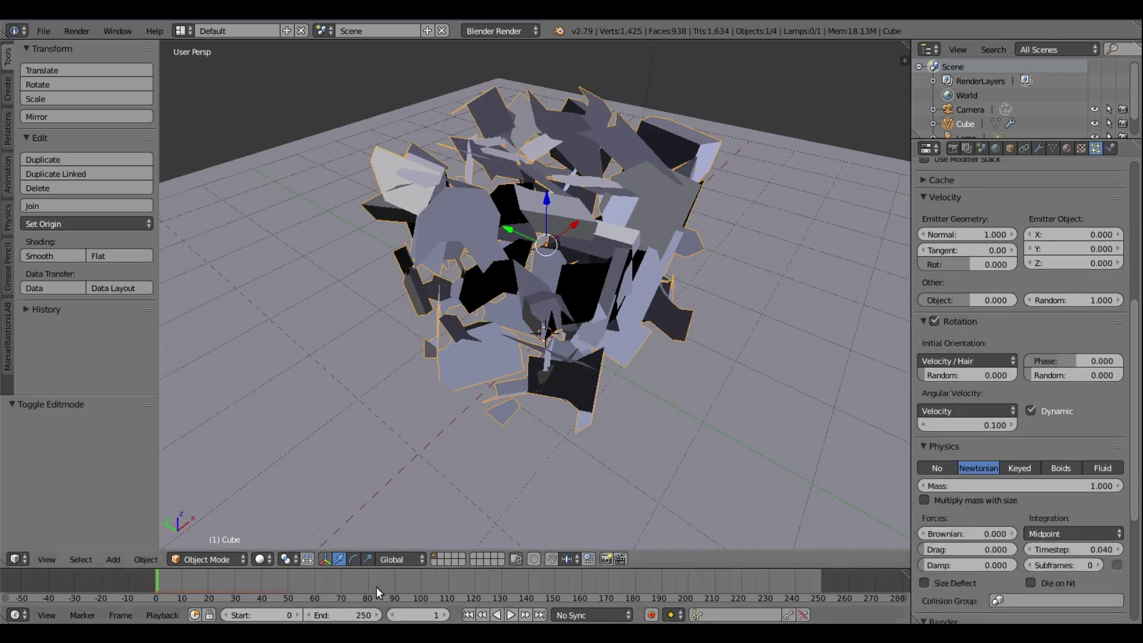
Toggle the cube into Edit Mode and back to Object Mode between early frames
{"action": "middle_click_drag", "start_coordinate": [546, 386], "coordinate": [546, 384]}
{"action": "key", "text": "Left"}
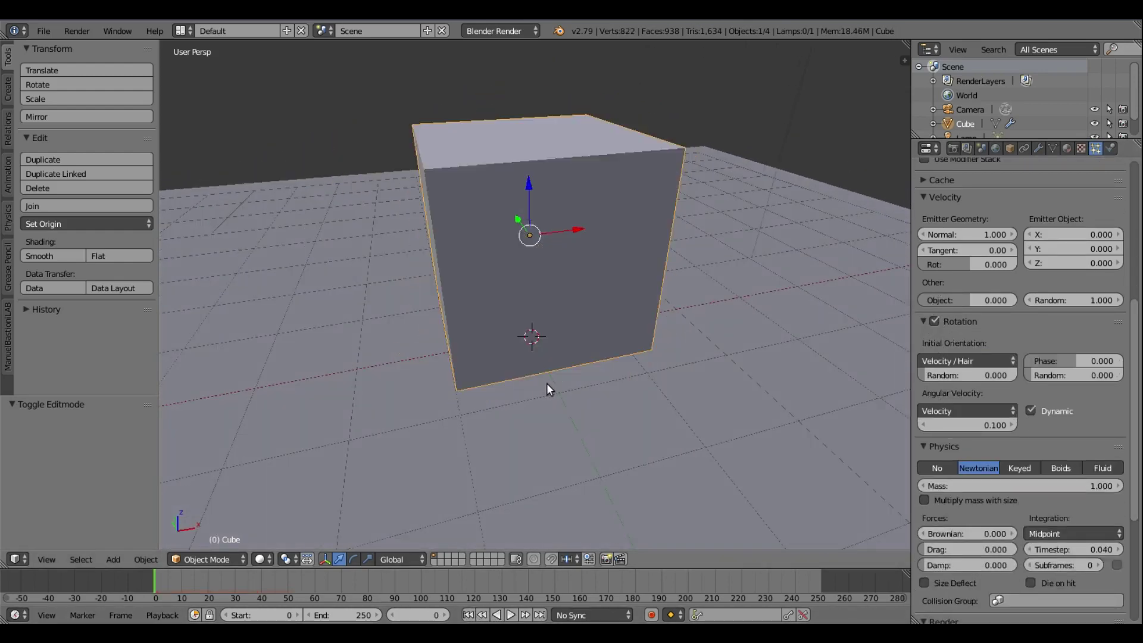
{"action": "key", "text": "Right"}
{"action": "key", "text": "Right"}
{"action": "key", "text": "Right"}
{"action": "key", "text": "Tab"}
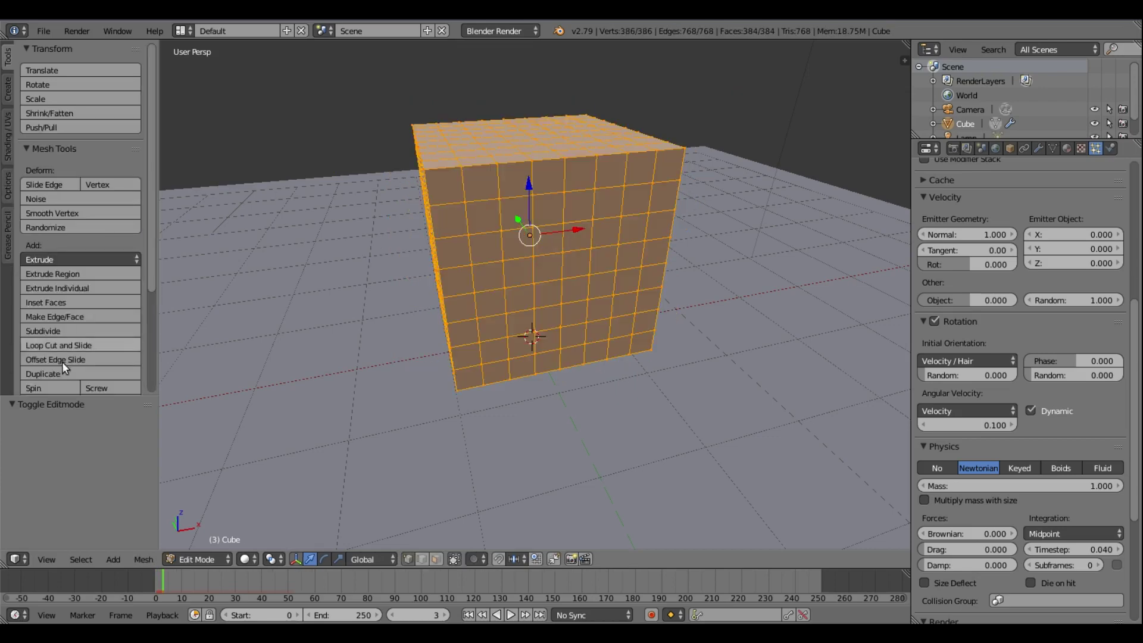
{"action": "key", "text": "Tab"}
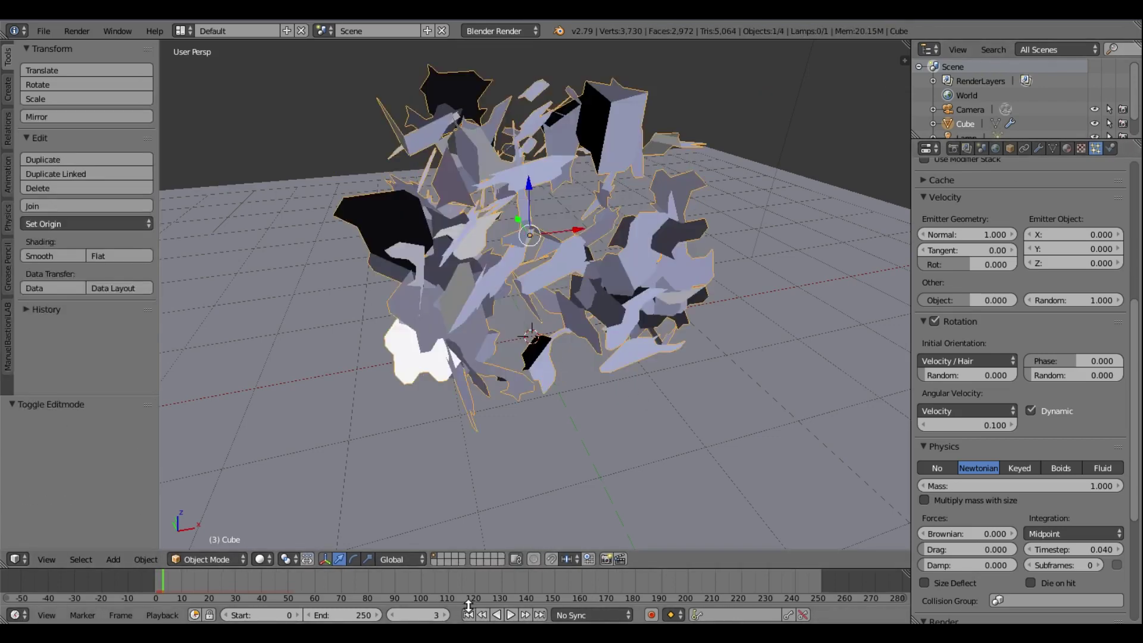
{"action": "key", "text": "Left"}
{"action": "key", "text": "Left"}
In the modifier settings, step between frames 1 and 2 to compare the whole and cracked cube
{"action": "left_click", "coordinate": [1038, 148]}
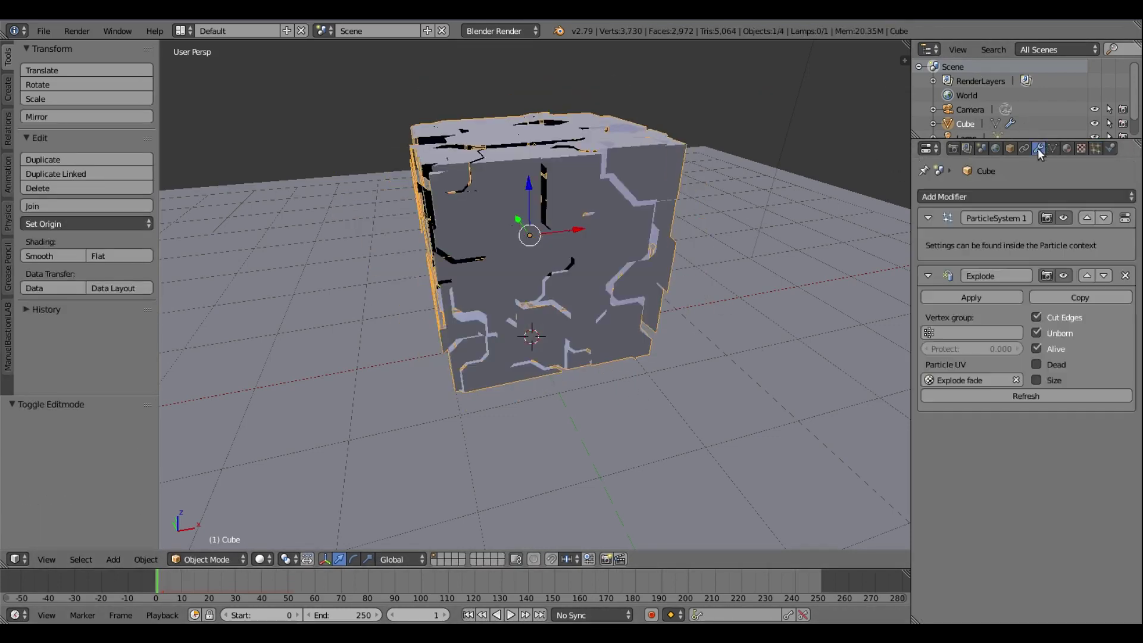
{"action": "key", "text": "Left"}
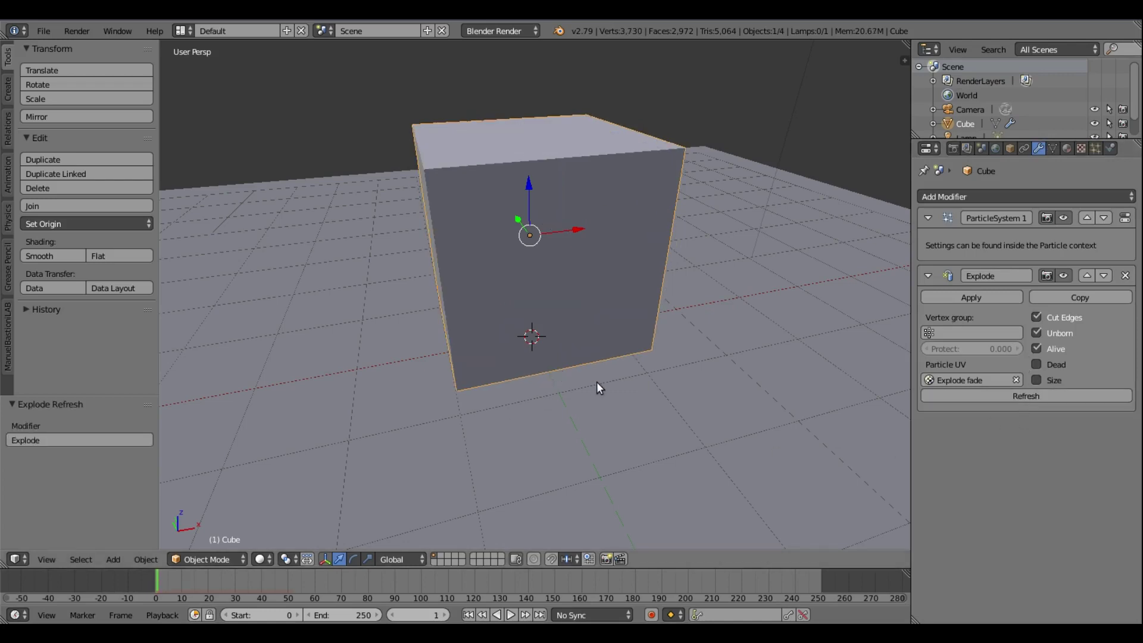
{"action": "key", "text": "Right"}
{"action": "key", "text": "Left"}
{"action": "key", "text": "Right"}
{"action": "key", "text": "Left"}
{"action": "middle_click_drag", "start_coordinate": [596, 381], "coordinate": [622, 369]}
{"action": "key", "text": "Right"}
{"action": "key", "text": "Left"}
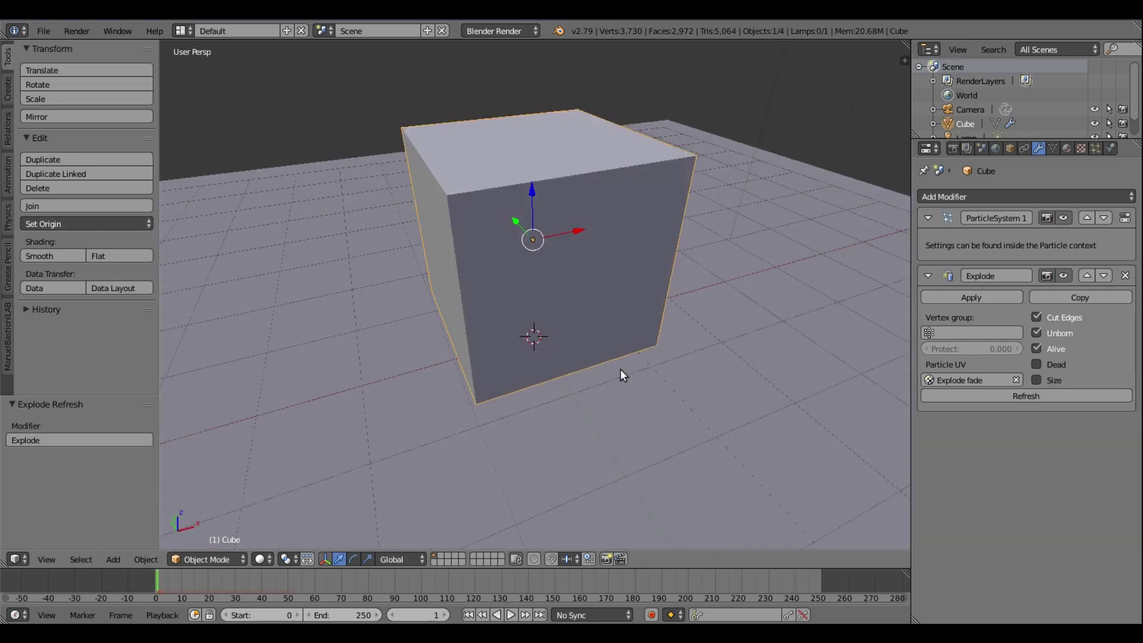
{"action": "key", "text": "Right"}
{"action": "key", "text": "Right"}
{"action": "key", "text": "Right"}
{"action": "key", "text": "Right"}
{"action": "key", "text": "Left"}
{"action": "key", "text": "Left"}
{"action": "key", "text": "Left"}
{"action": "key", "text": "Left"}
Re-check frame 2's fragments from a new angle, then show the cube's Physics properties
{"action": "middle_click_drag", "start_coordinate": [595, 422], "coordinate": [554, 395]}
{"action": "key", "text": "Right"}
{"action": "key", "text": "Left"}
{"action": "key", "text": "Right"}
{"action": "key", "text": "Left"}
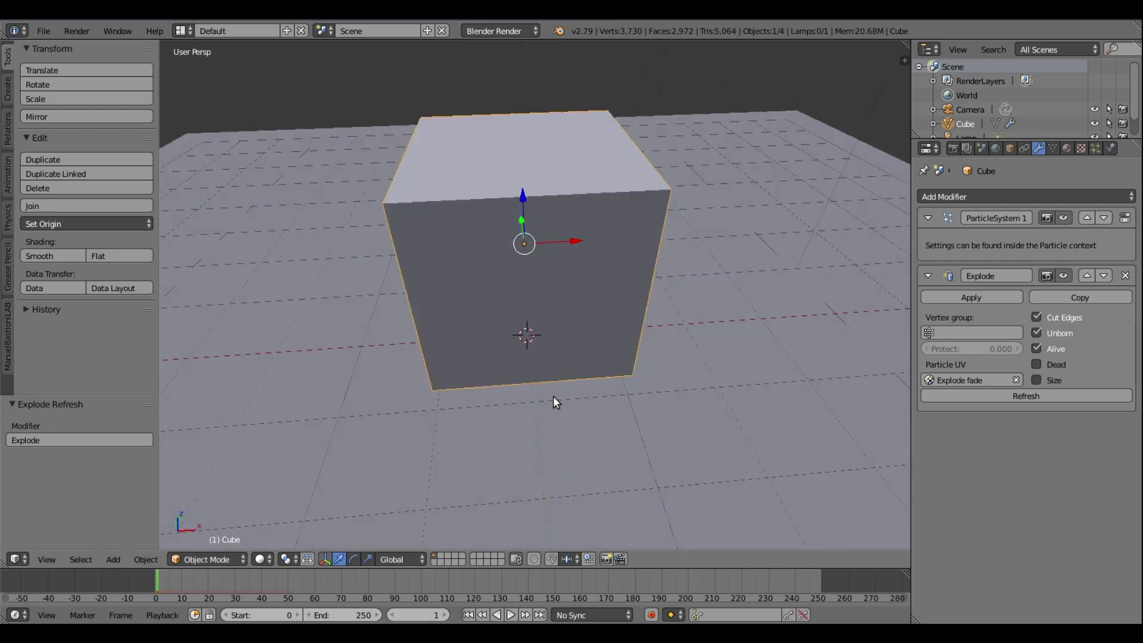
{"action": "key", "text": "Right"}
{"action": "left_click", "coordinate": [1111, 149]}
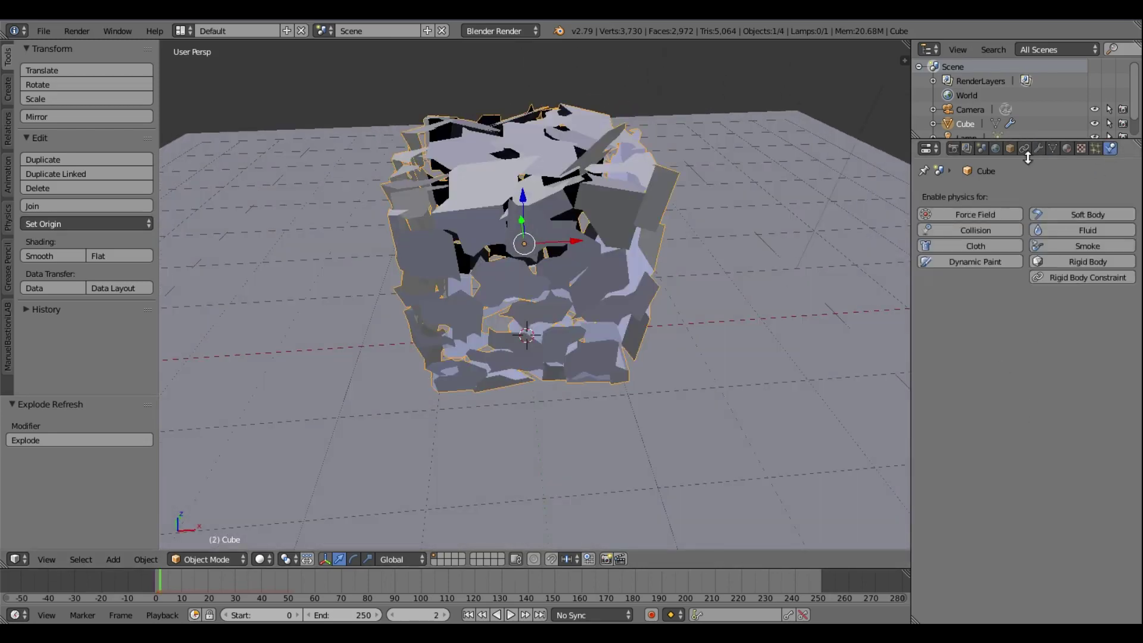
Refresh the Explode modifier on the cube at frame 1
{"action": "left_click", "coordinate": [1096, 148]}
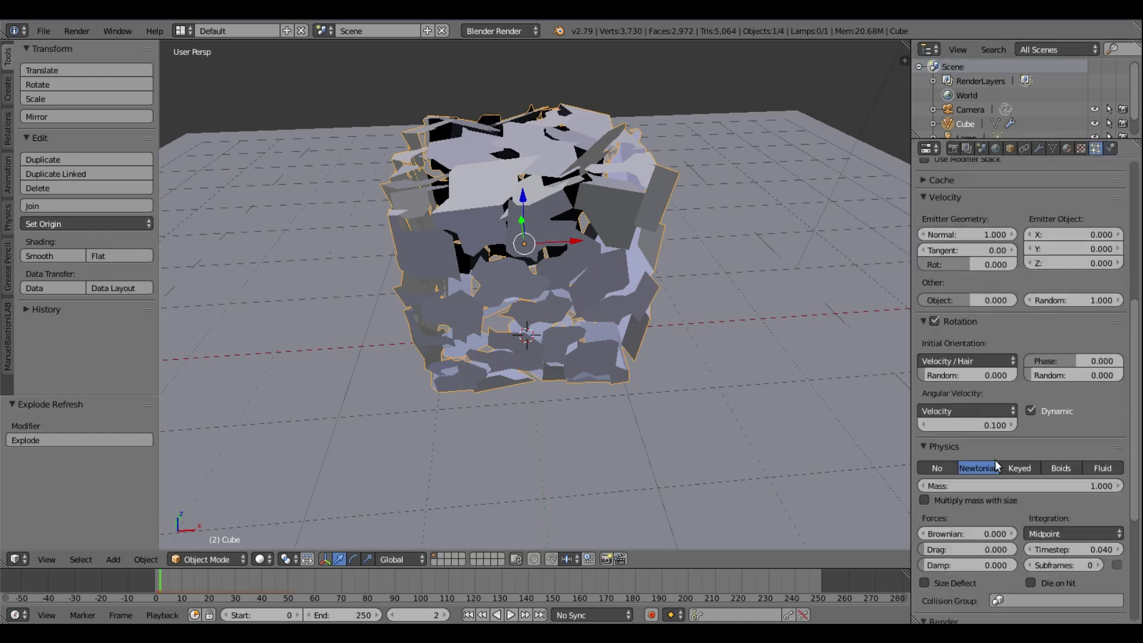
{"action": "key", "text": "Left"}
{"action": "left_click", "coordinate": [1039, 148]}
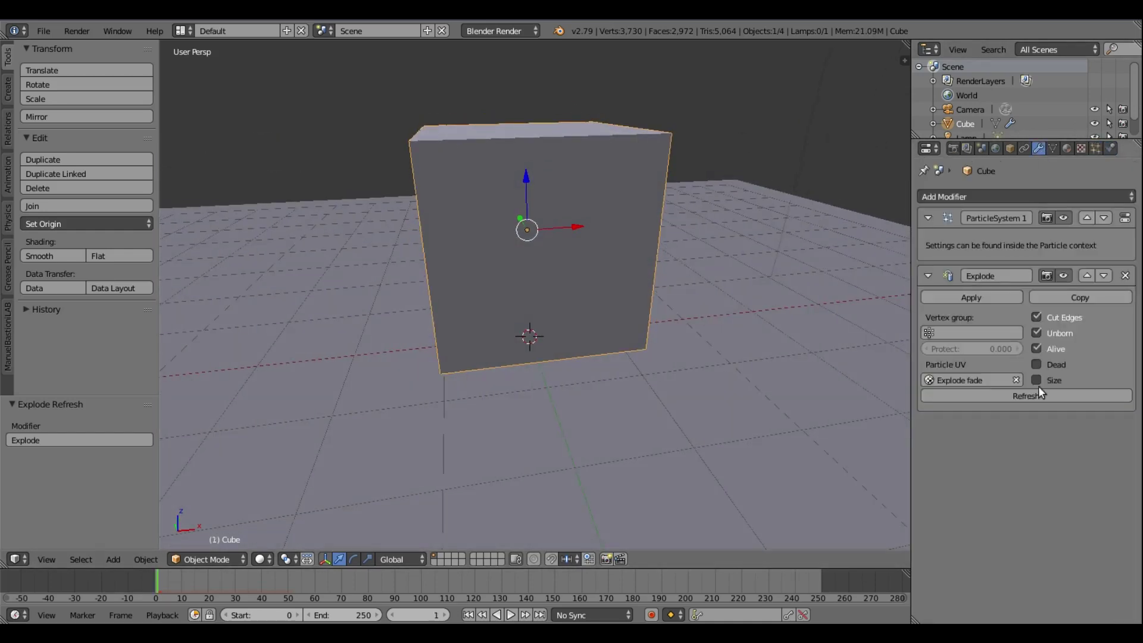
{"action": "left_click", "coordinate": [1025, 396]}
Check frames 2 and 6, replay the explosion from the start and stop it with Esc
{"action": "middle_click_drag", "start_coordinate": [588, 374], "coordinate": [700, 327]}
{"action": "key", "text": "Right"}
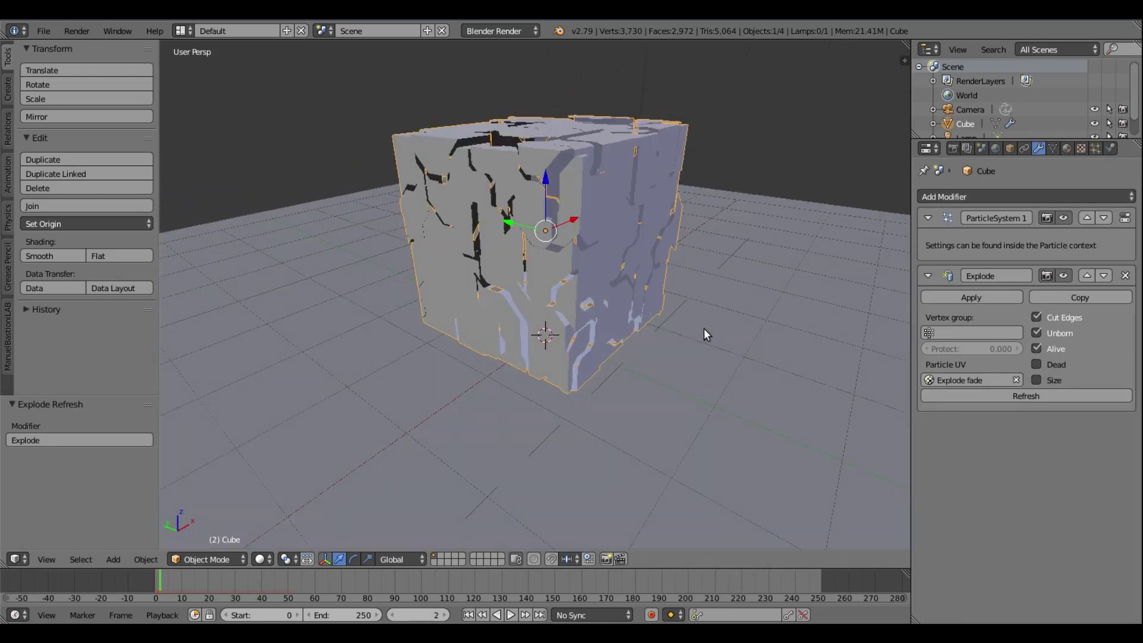
{"action": "key", "text": "Right"}
{"action": "key", "text": "Right"}
{"action": "key", "text": "Right"}
{"action": "key", "text": "Right"}
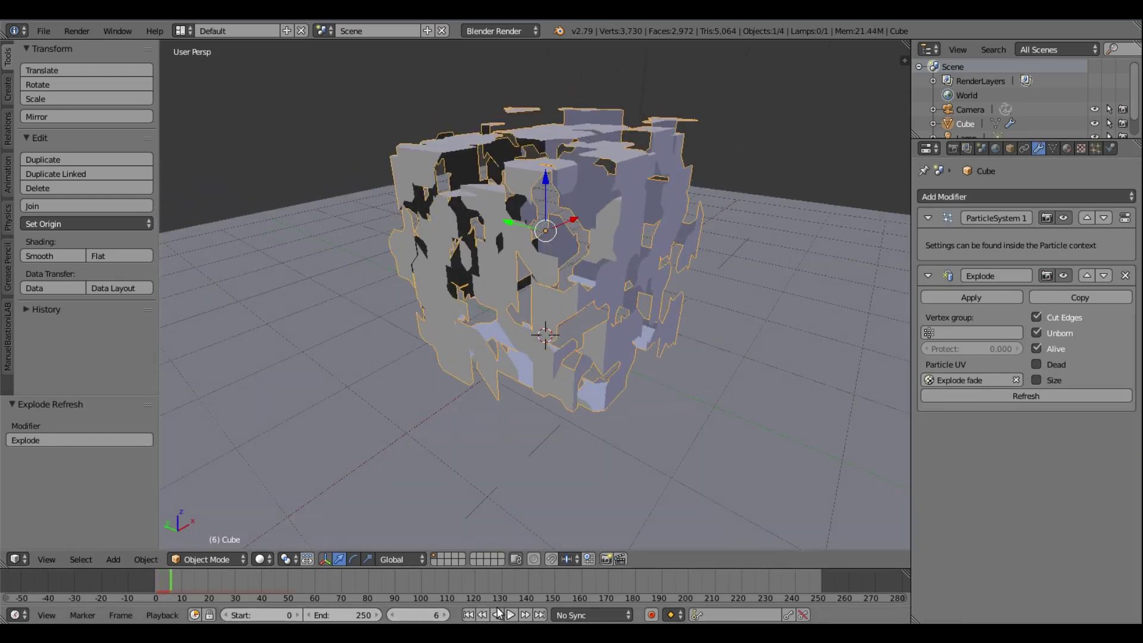
{"action": "left_click", "coordinate": [468, 615]}
{"action": "key", "text": "alt+a"}
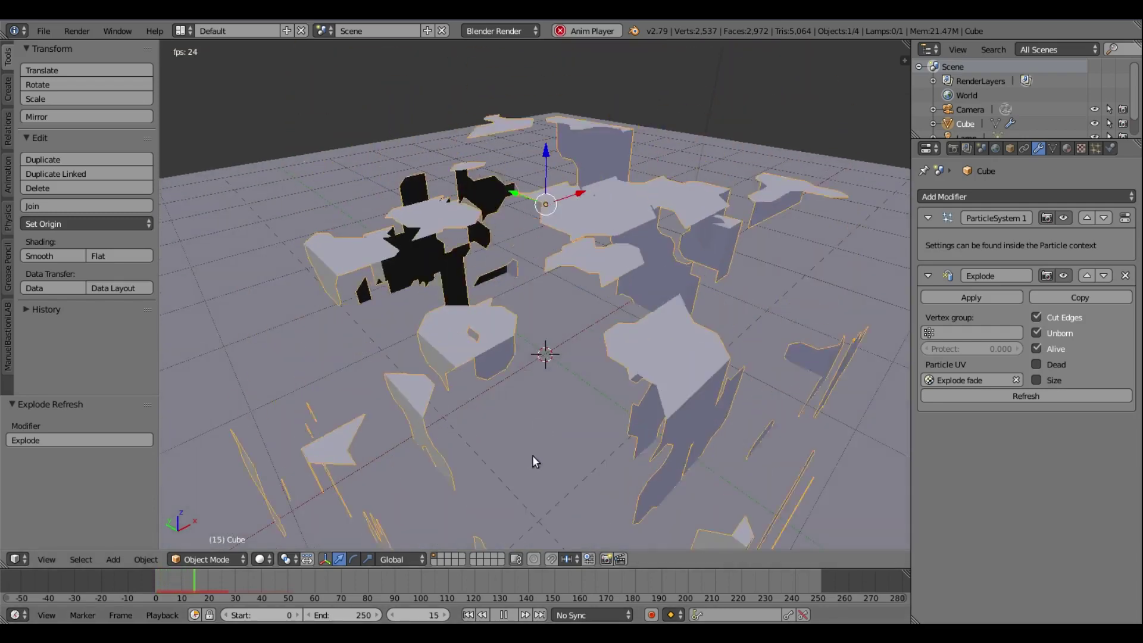
{"action": "key", "text": "Escape"}
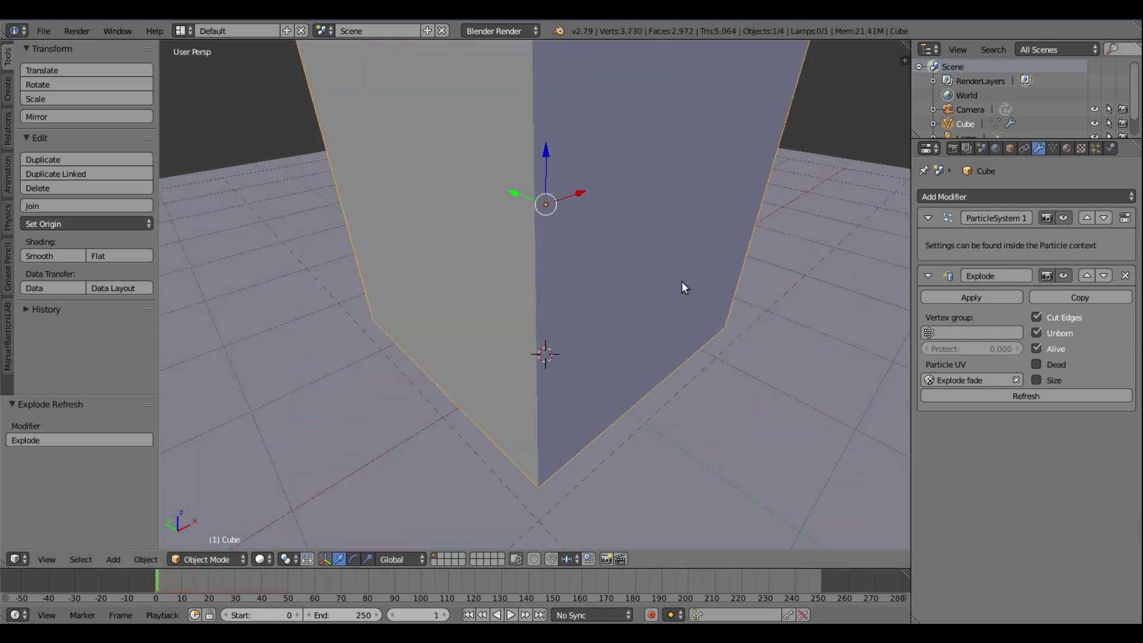
{"action": "middle_click_drag", "start_coordinate": [619, 264], "coordinate": [519, 256]}
Add a Solidify modifier to the cube with thickness 0.1630
{"action": "scroll", "coordinate": [321, 290], "scroll_direction": "up", "scroll_amount": 1}
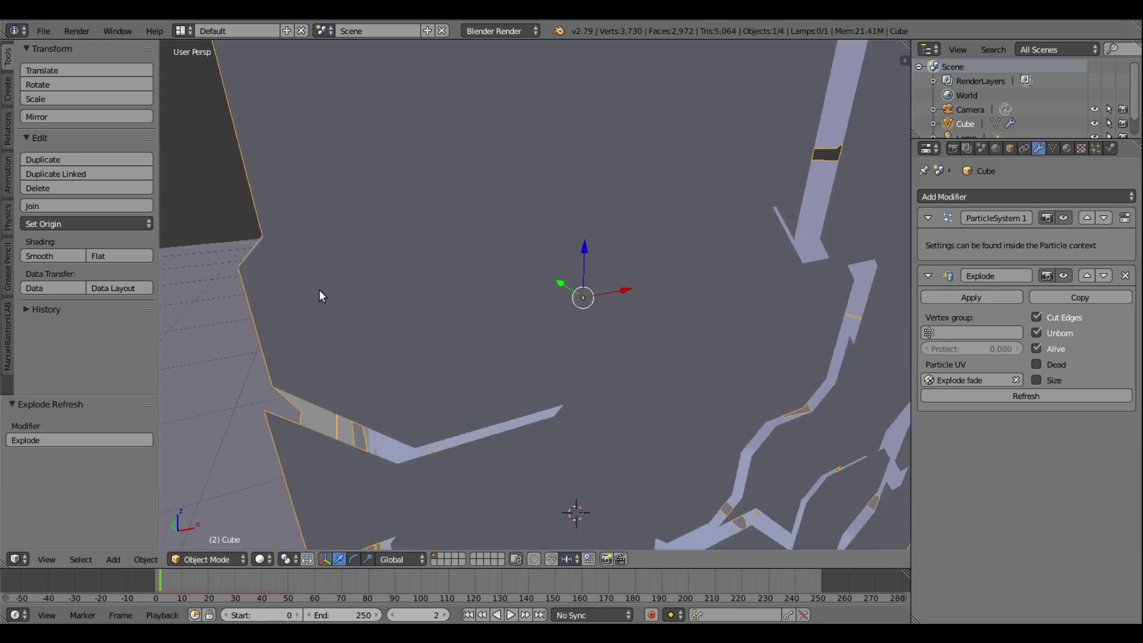
{"action": "middle_click_drag", "start_coordinate": [319, 289], "coordinate": [331, 288]}
{"action": "scroll", "coordinate": [331, 288], "scroll_direction": "down", "scroll_amount": 1}
{"action": "left_click", "coordinate": [932, 196]}
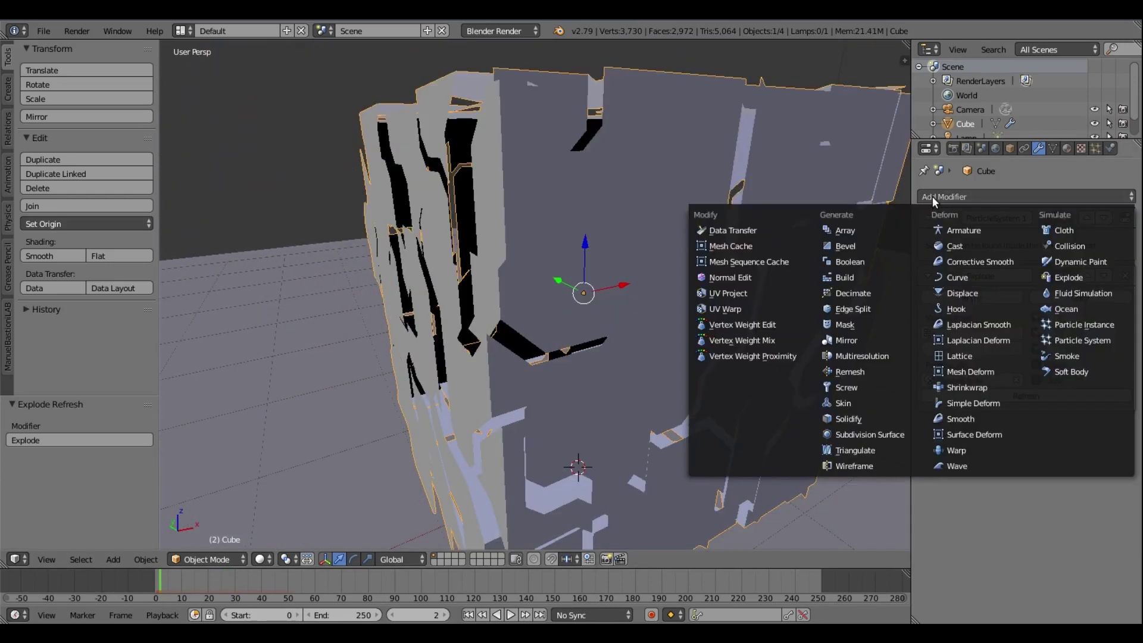
{"action": "left_click", "coordinate": [879, 414]}
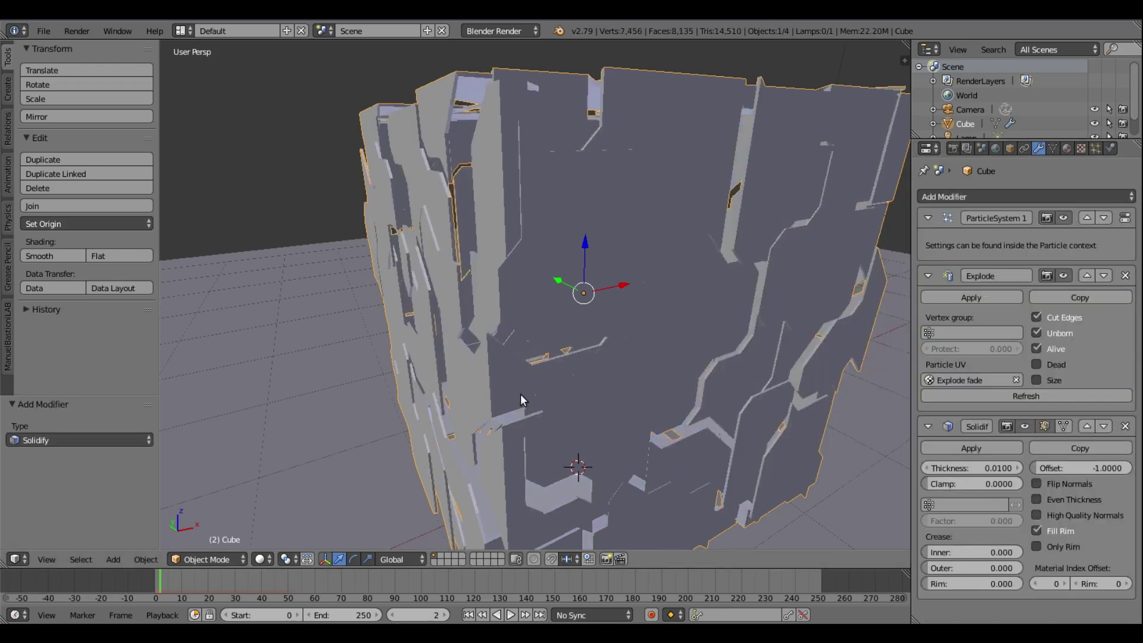
{"action": "middle_click_drag", "start_coordinate": [663, 352], "coordinate": [673, 349]}
{"action": "left_click_drag", "start_coordinate": [974, 468], "coordinate": [1013, 468]}
{"action": "scroll", "coordinate": [495, 292], "scroll_direction": "down", "scroll_amount": 2}
{"action": "middle_click_drag", "start_coordinate": [494, 292], "coordinate": [515, 265]}
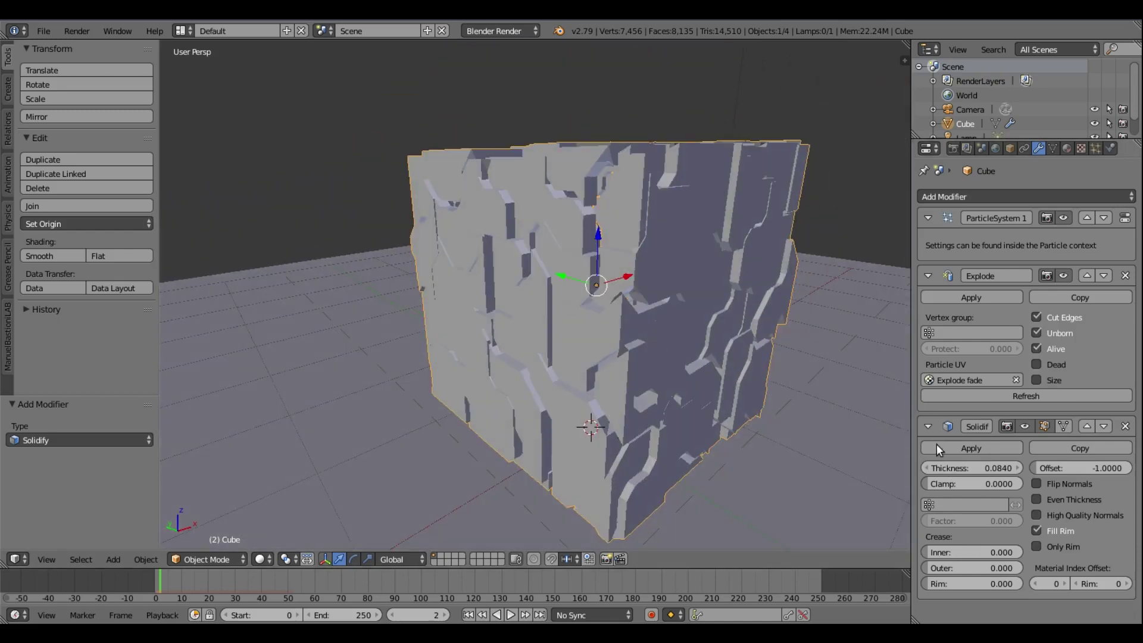
{"action": "left_click_drag", "start_coordinate": [1094, 468], "coordinate": [1018, 469]}
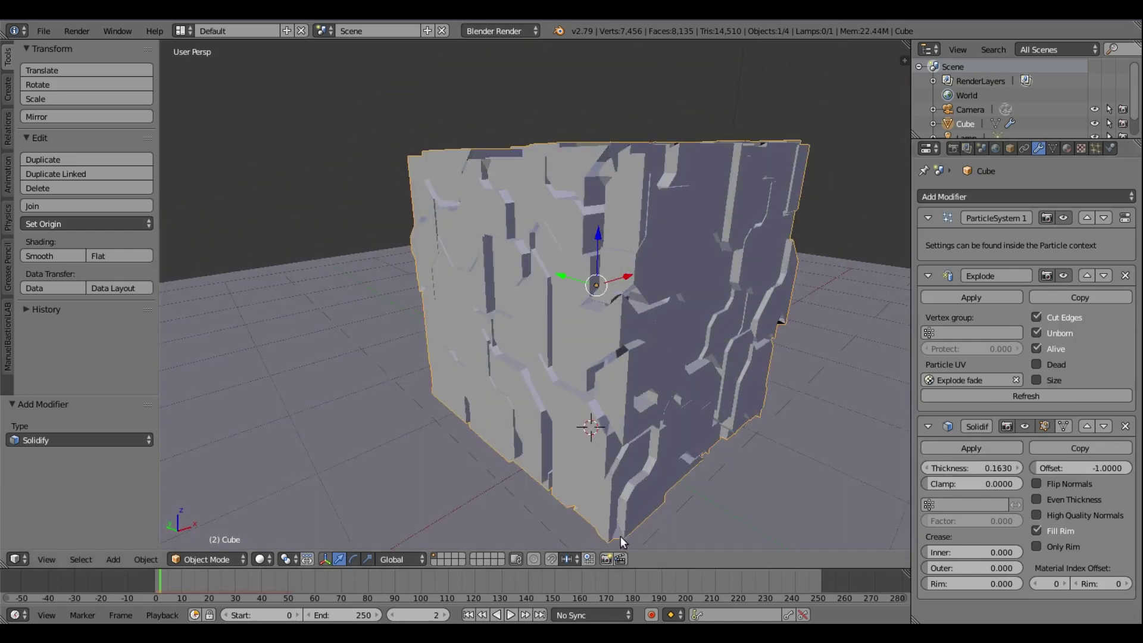
Play the thickened explosion from the start and restart it
{"action": "left_click", "coordinate": [468, 615]}
{"action": "left_click", "coordinate": [509, 615]}
{"action": "scroll", "coordinate": [603, 462], "scroll_direction": "down", "scroll_amount": 1}
{"action": "scroll", "coordinate": [604, 463], "scroll_direction": "down", "scroll_amount": 1}
{"action": "middle_click_drag", "start_coordinate": [604, 462], "coordinate": [563, 392]}
{"action": "left_click", "coordinate": [472, 615]}
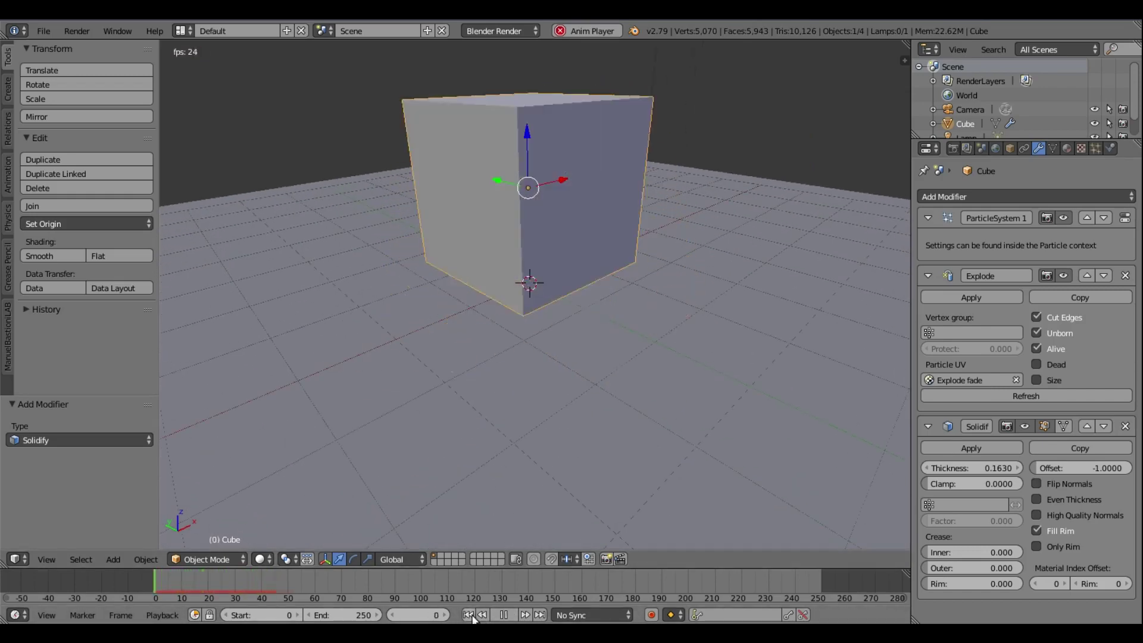
Replay the explosion, stop at frame 11 and return to the whole cube at frame 0
{"action": "left_click", "coordinate": [472, 615]}
{"action": "left_click", "coordinate": [472, 616]}
{"action": "left_click", "coordinate": [505, 614]}
{"action": "left_click", "coordinate": [469, 614]}
{"action": "scroll", "coordinate": [525, 390], "scroll_direction": "up", "scroll_amount": 4}
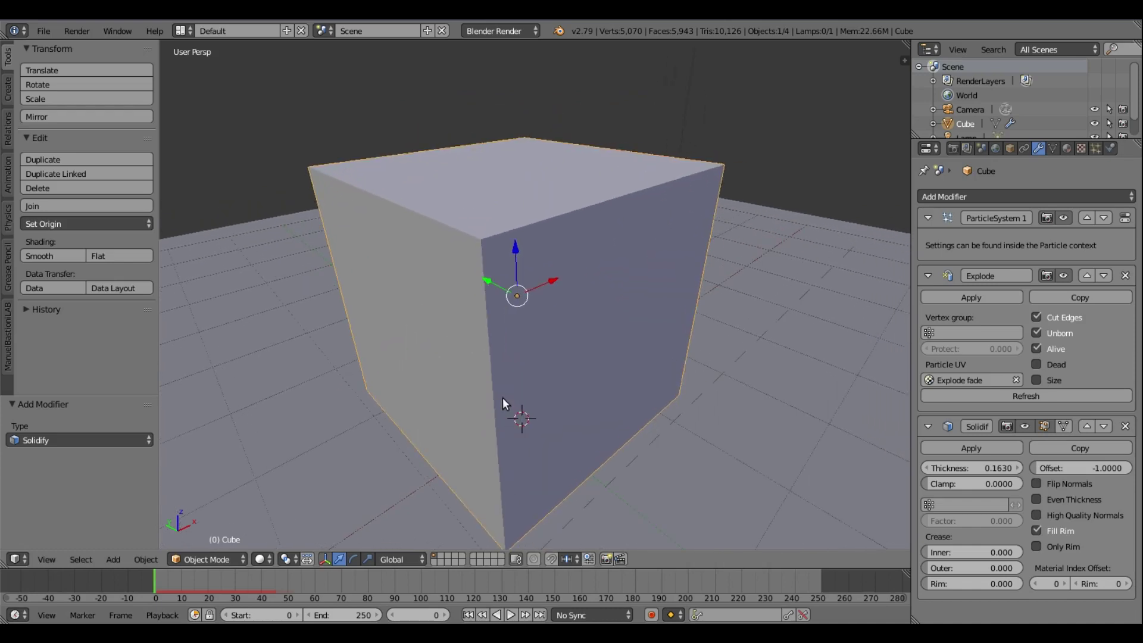
{"action": "scroll", "coordinate": [503, 399], "scroll_direction": "down", "scroll_amount": 2}
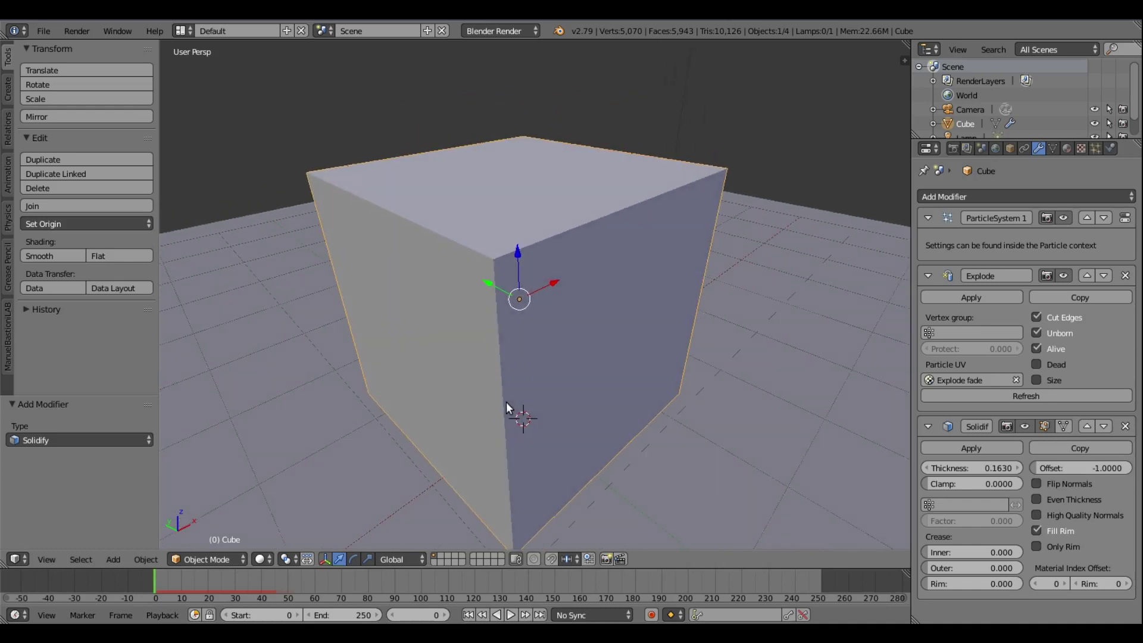
Disable Solidify's edit-mode display and compare Cut Edges on and off at frame 4
{"action": "left_click", "coordinate": [1044, 428]}
{"action": "left_click_drag", "start_coordinate": [156, 576], "coordinate": [166, 578]}
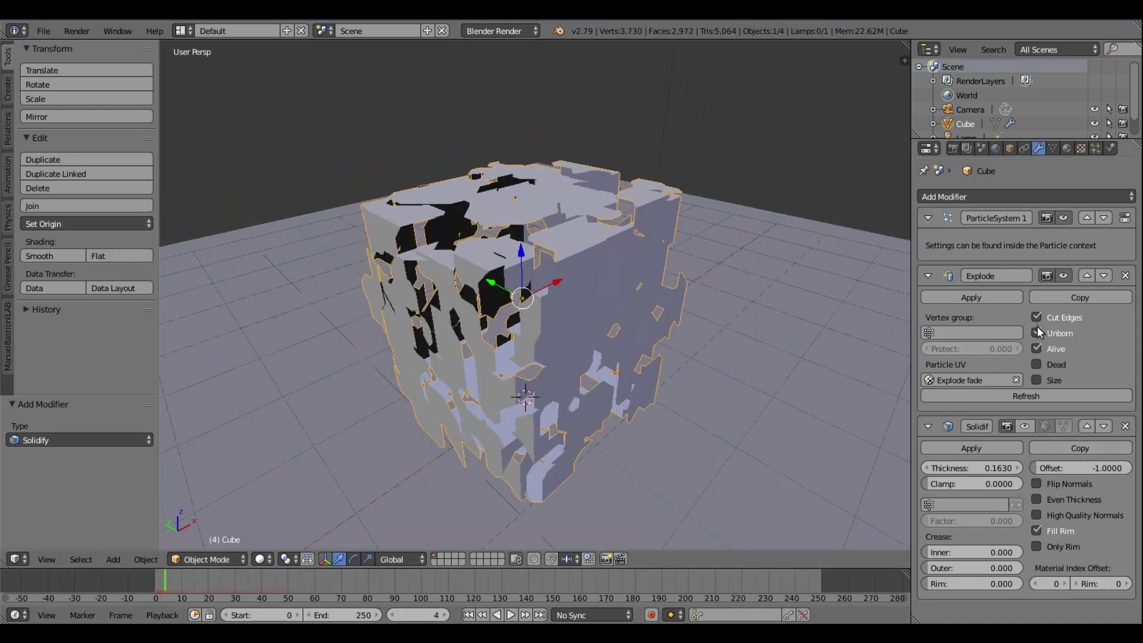
{"action": "left_click", "coordinate": [1037, 318]}
{"action": "middle_click_drag", "start_coordinate": [612, 365], "coordinate": [616, 338]}
{"action": "left_click", "coordinate": [1038, 314]}
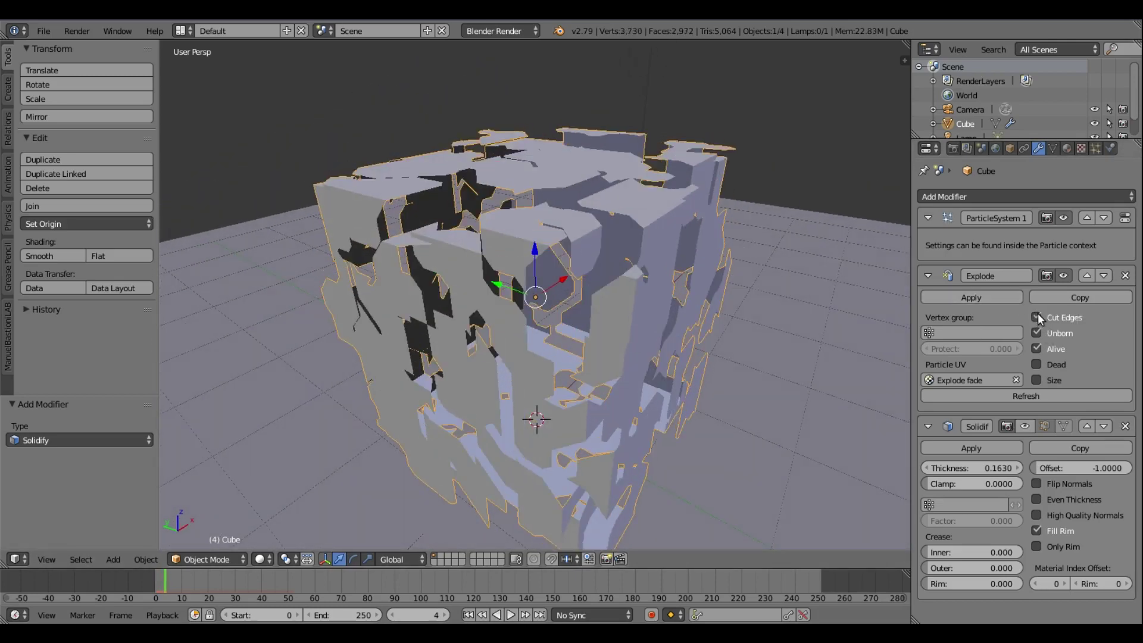
{"action": "left_click", "coordinate": [1037, 313]}
{"action": "left_click", "coordinate": [1037, 313]}
{"action": "middle_click_drag", "start_coordinate": [715, 337], "coordinate": [591, 334]}
{"action": "middle_click_drag", "start_coordinate": [516, 248], "coordinate": [601, 248]}
Switch Cut Edges off in the Explode modifier and step forward from frame 0
{"action": "left_click", "coordinate": [1056, 317]}
{"action": "left_click", "coordinate": [469, 615]}
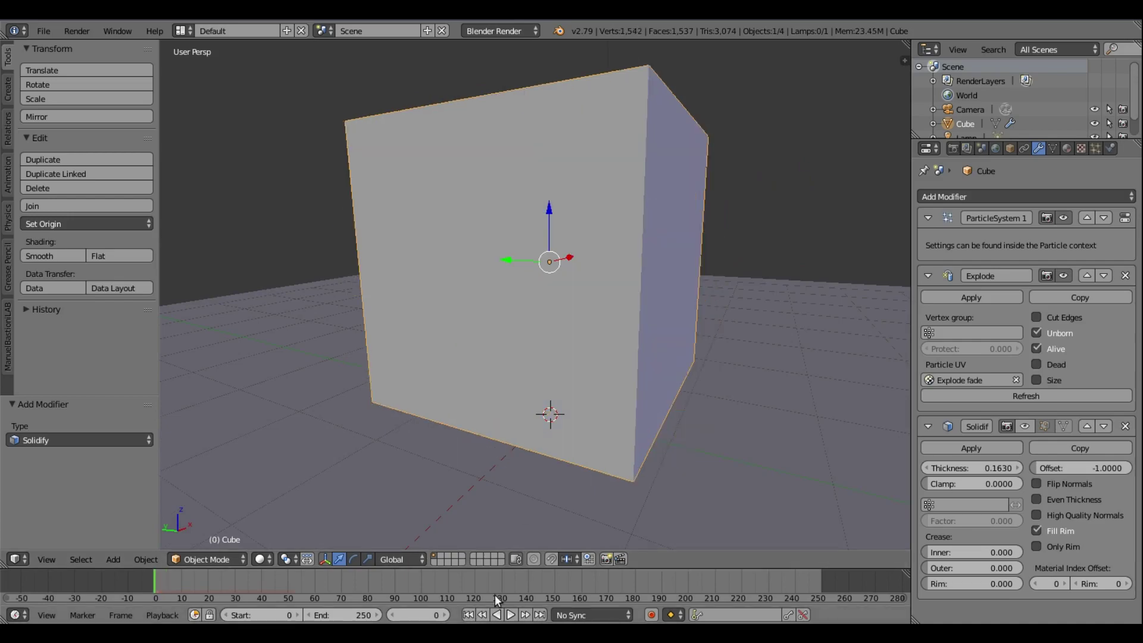
{"action": "key", "text": "Right"}
{"action": "key", "text": "Right"}
{"action": "key", "text": "Right"}
{"action": "key", "text": "Right"}
{"action": "key", "text": "Right"}
{"action": "key", "text": "Right"}
{"action": "middle_click_drag", "start_coordinate": [723, 409], "coordinate": [479, 358]}
{"action": "left_click", "coordinate": [1052, 348]}
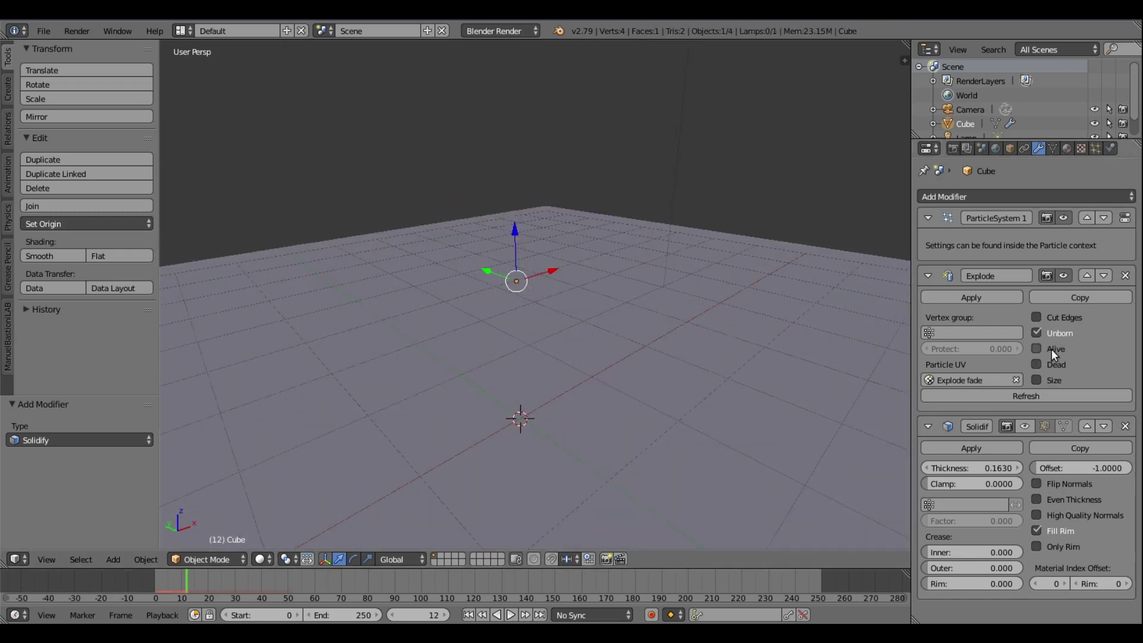
{"action": "left_click", "coordinate": [1051, 348]}
{"action": "left_click", "coordinate": [1047, 380]}
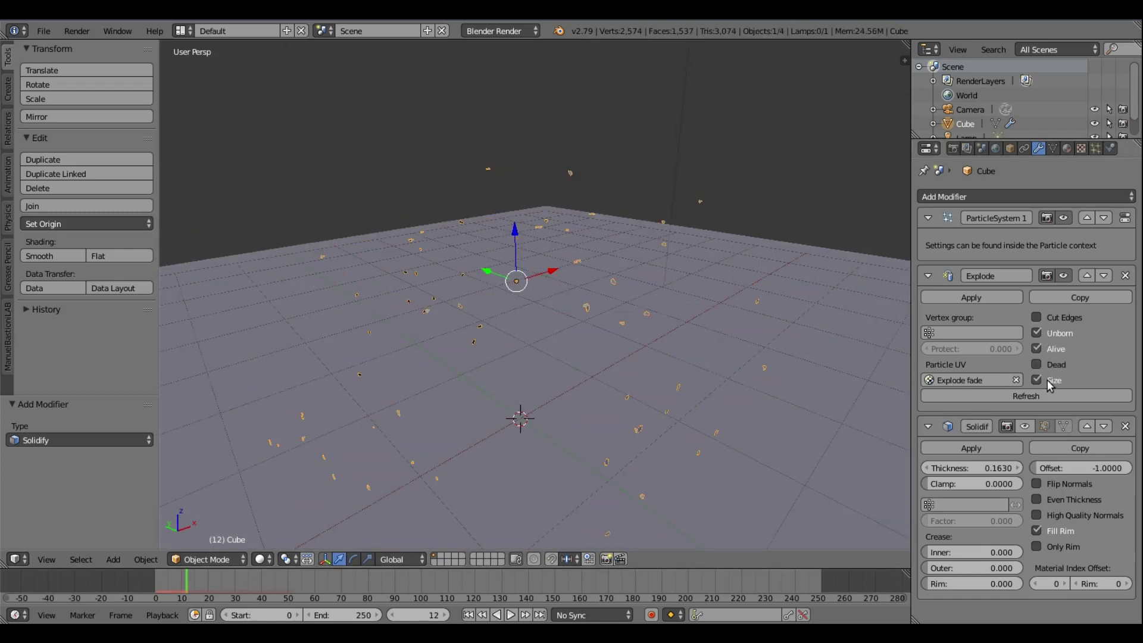
{"action": "left_click", "coordinate": [469, 615]}
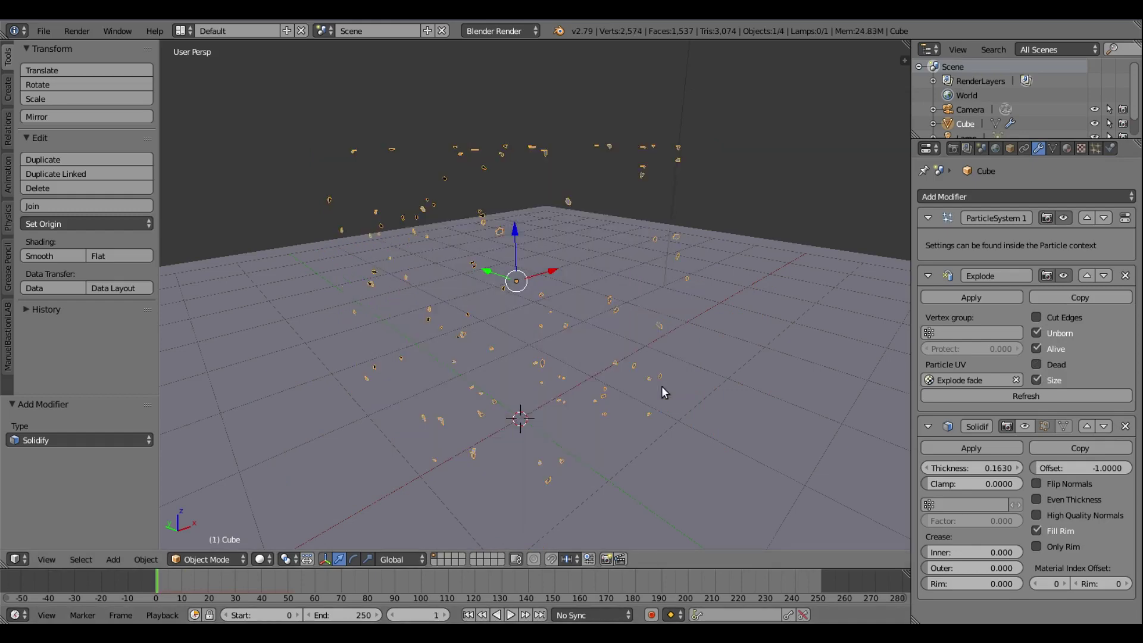
{"action": "middle_click_drag", "start_coordinate": [665, 386], "coordinate": [633, 377]}
{"action": "key", "text": "Left"}
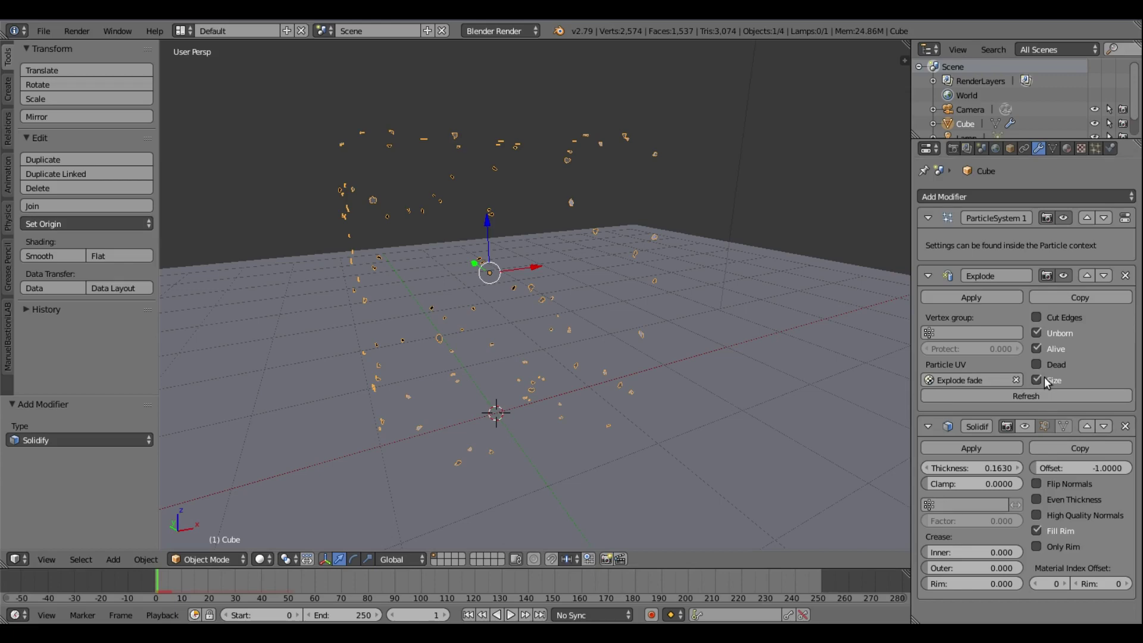
{"action": "left_click", "coordinate": [1042, 379]}
{"action": "middle_click_drag", "start_coordinate": [694, 402], "coordinate": [681, 466]}
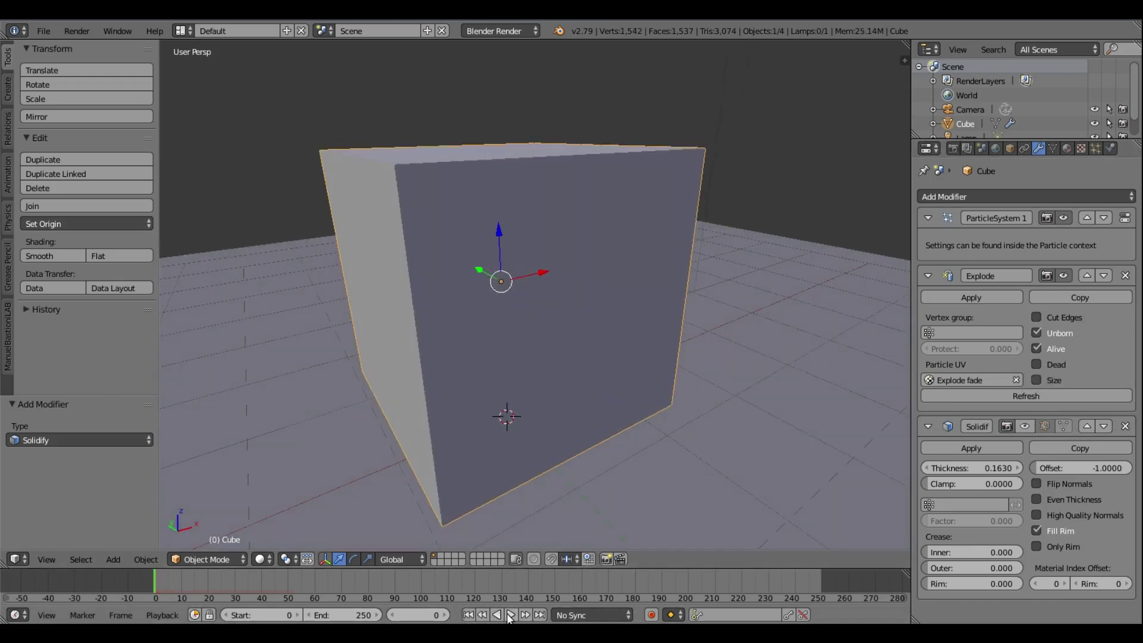
{"action": "left_click", "coordinate": [510, 615]}
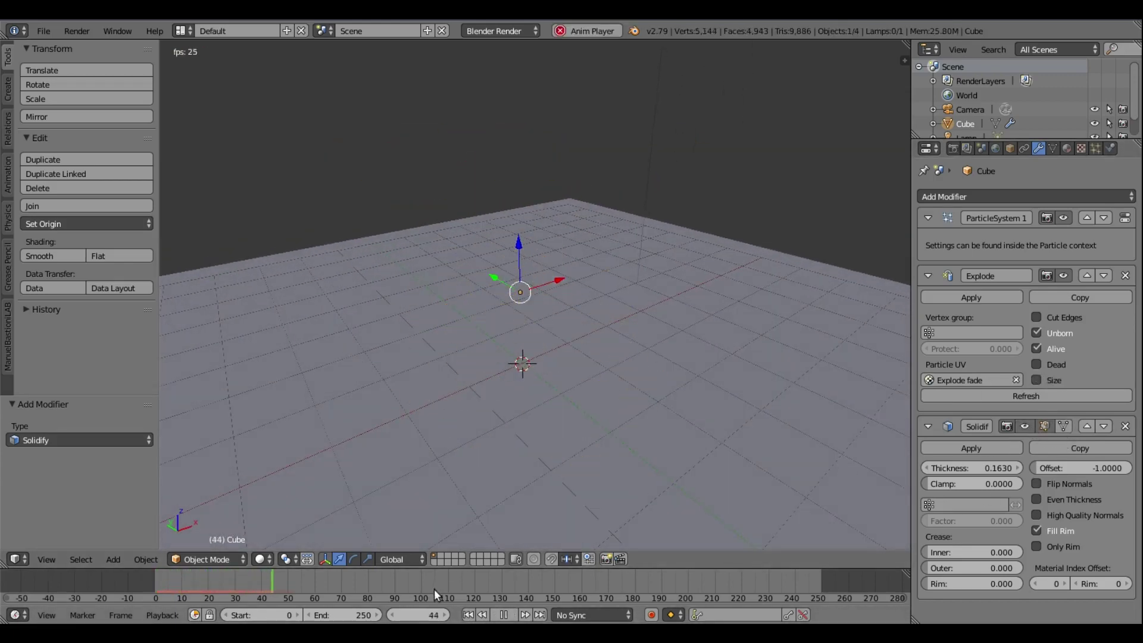
{"action": "left_click", "coordinate": [470, 615]}
{"action": "left_click", "coordinate": [505, 617]}
{"action": "scroll", "coordinate": [544, 463], "scroll_direction": "up", "scroll_amount": 4}
Zoom and orbit to eye level around the cube, then start the explosion playback
{"action": "middle_click_drag", "start_coordinate": [546, 464], "coordinate": [533, 443]}
{"action": "scroll", "coordinate": [562, 436], "scroll_direction": "down", "scroll_amount": 5}
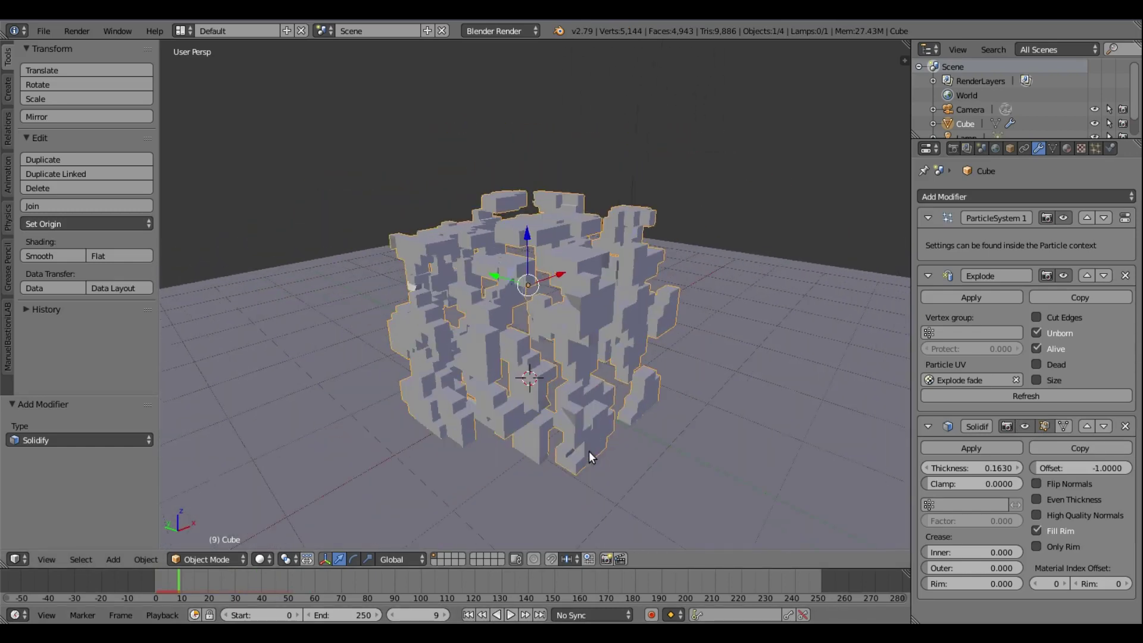
{"action": "scroll", "coordinate": [560, 438], "scroll_direction": "down", "scroll_amount": 1}
{"action": "middle_click_drag", "start_coordinate": [560, 437], "coordinate": [580, 326], "text": "shift"}
{"action": "middle_click_drag", "start_coordinate": [555, 428], "coordinate": [513, 447]}
{"action": "key", "text": "alt+a"}
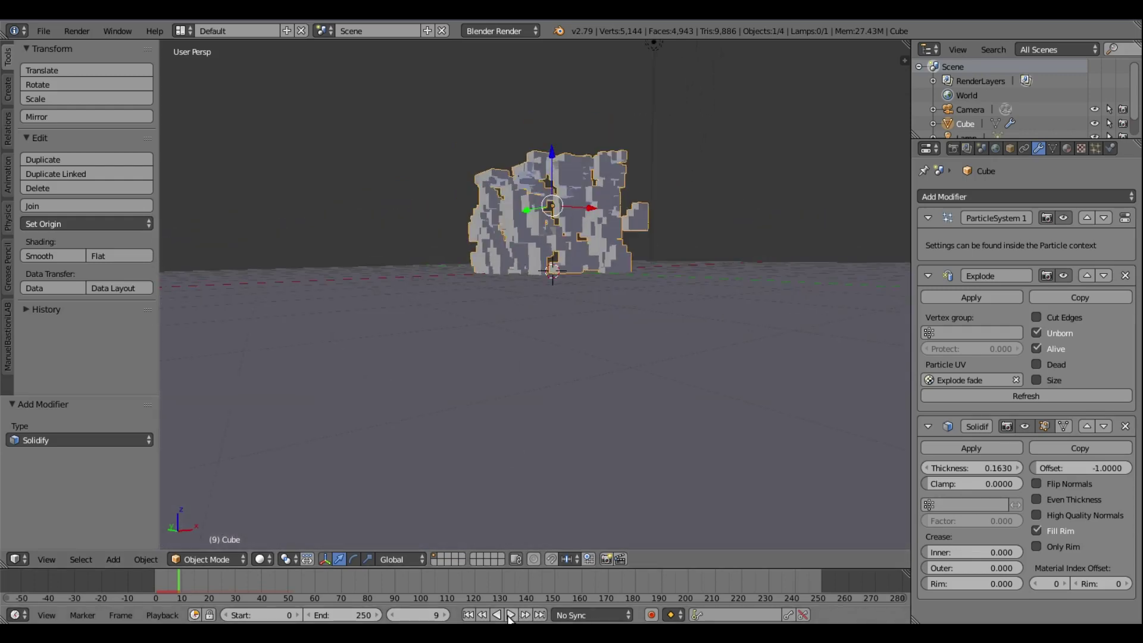
Stop playback, rewind to frame 0 with the cube whole, and select the ground plane
{"action": "middle_click_drag", "start_coordinate": [517, 526], "coordinate": [493, 597]}
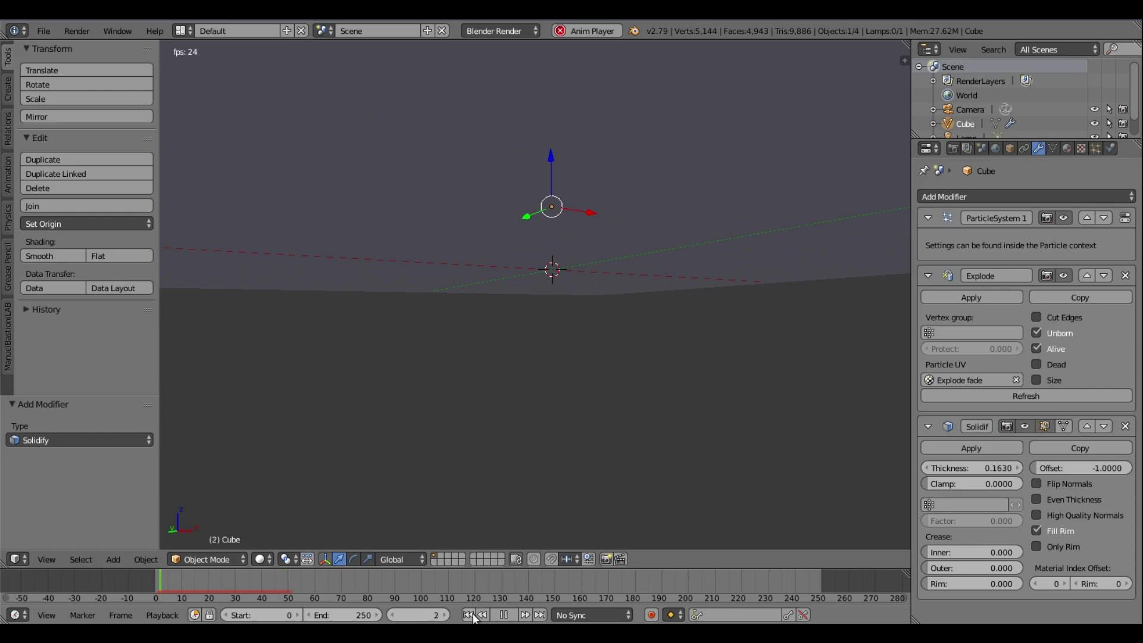
{"action": "key", "text": "alt+a"}
{"action": "middle_click_drag", "start_coordinate": [519, 486], "coordinate": [563, 295]}
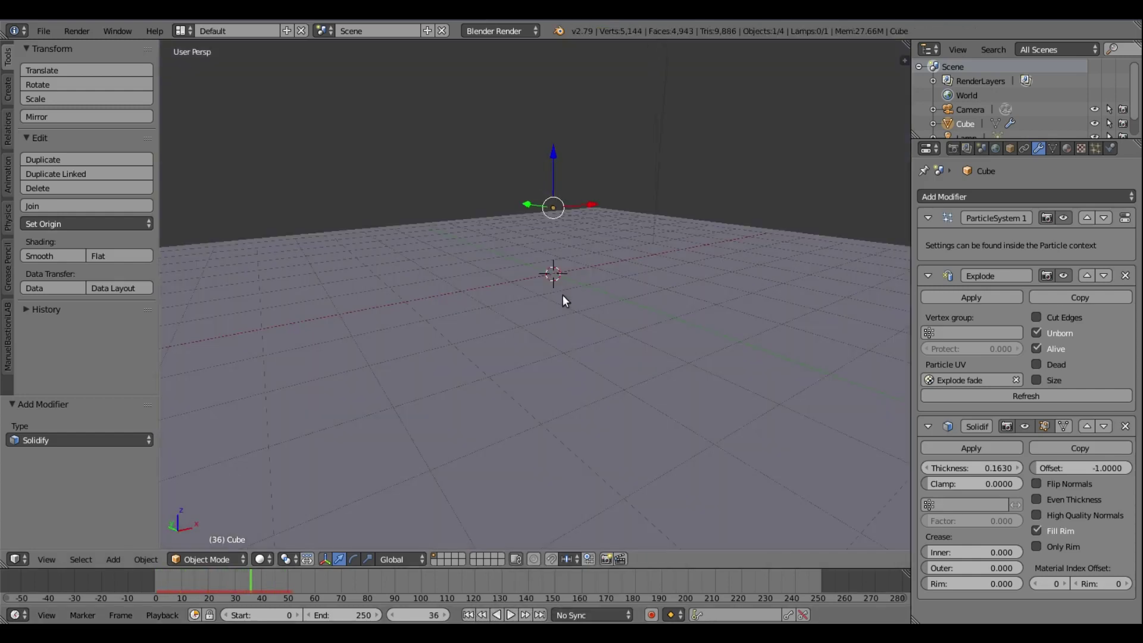
{"action": "left_click", "coordinate": [468, 615]}
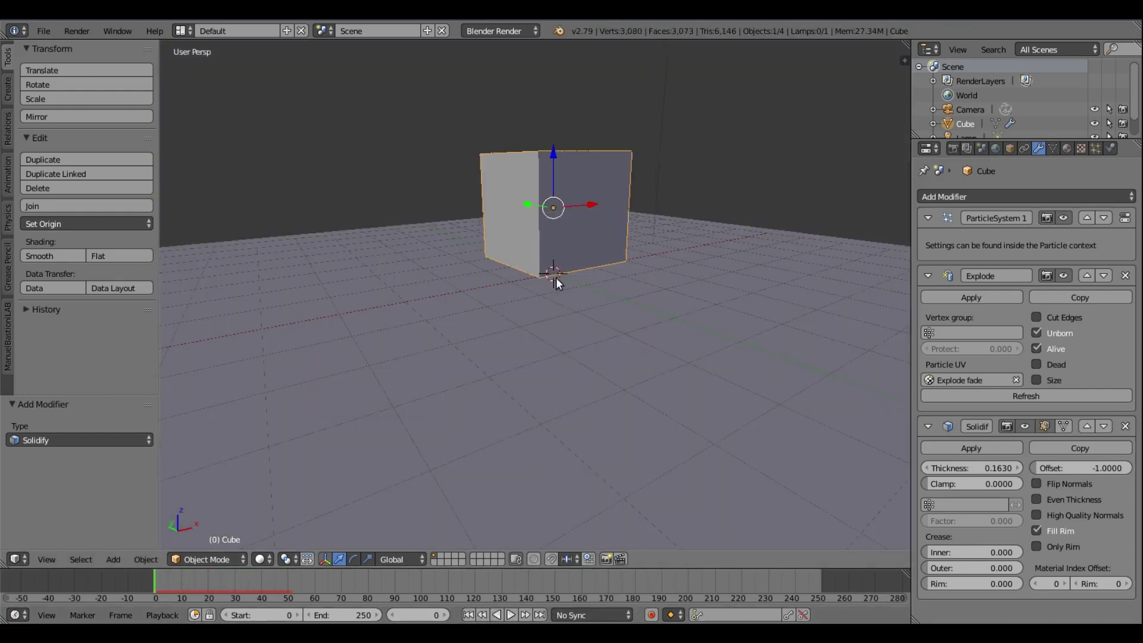
{"action": "right_click", "coordinate": [677, 263]}
Add Collision physics to the ground plane, then play the explosion to test it
{"action": "left_click", "coordinate": [1111, 148]}
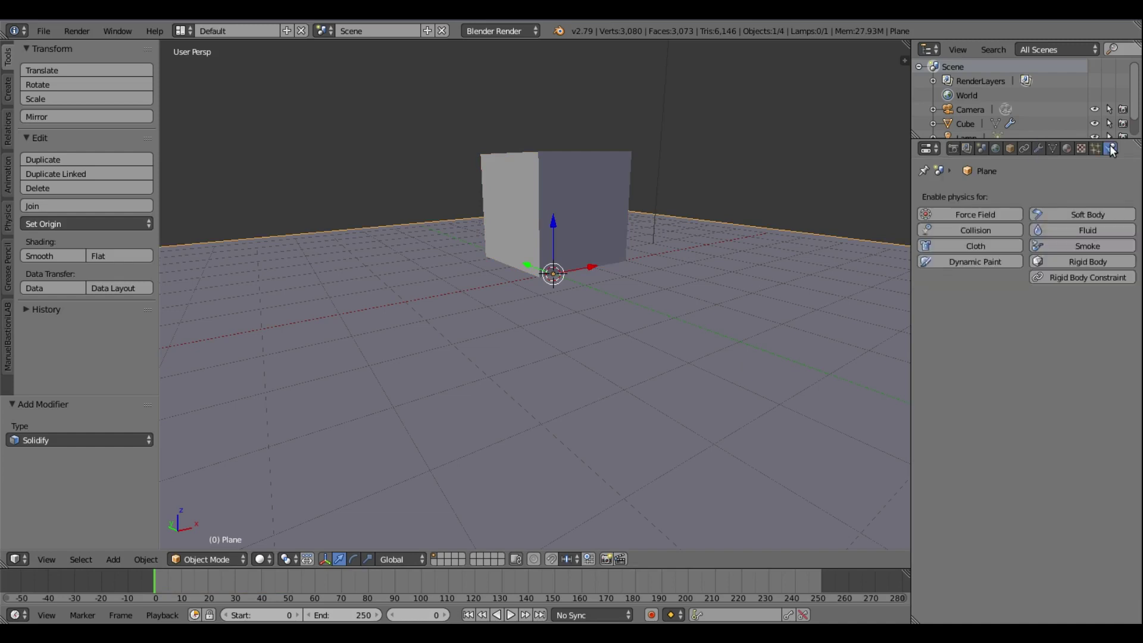
{"action": "left_click", "coordinate": [998, 234]}
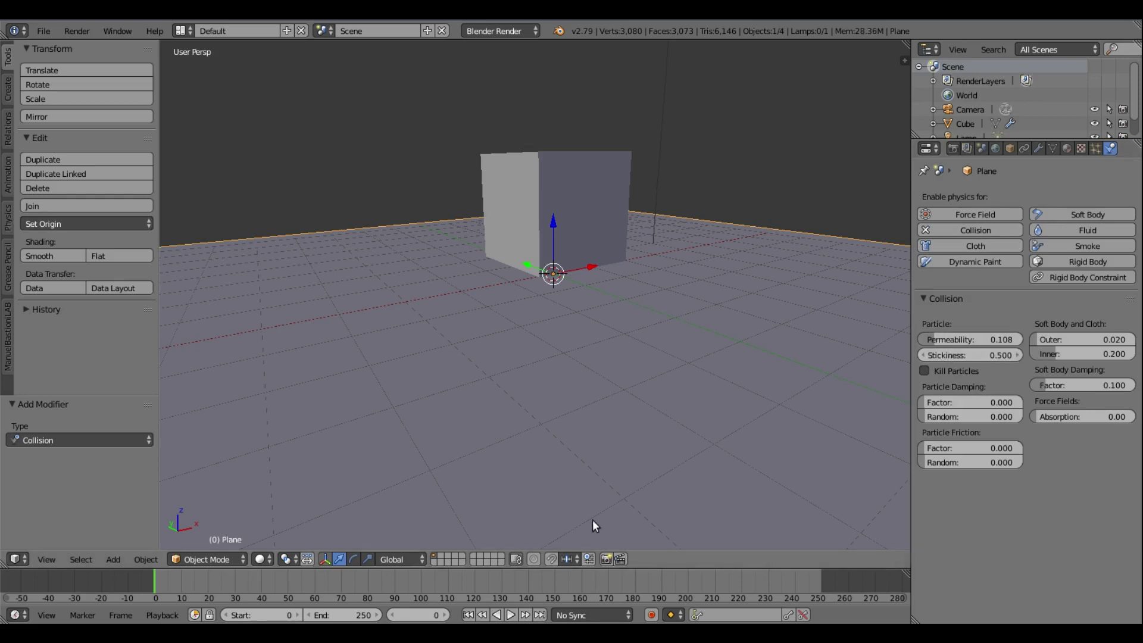
{"action": "left_click", "coordinate": [511, 614]}
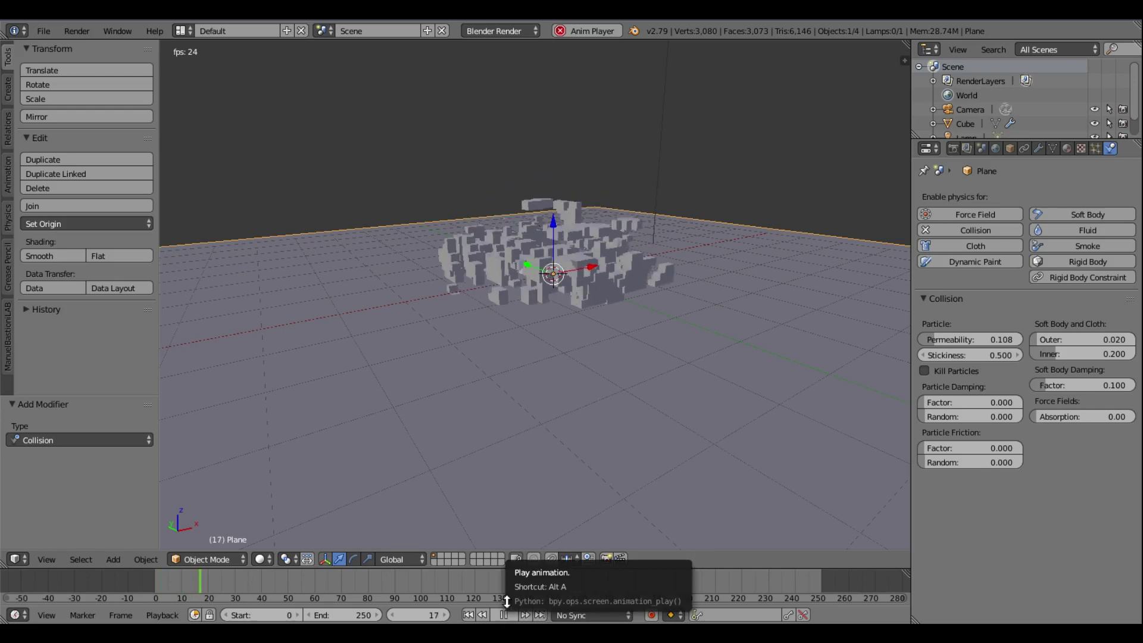
Set floor particle damping to factor 0.460, random 0.180, then show the Cube's particle settings
{"action": "left_click", "coordinate": [469, 615]}
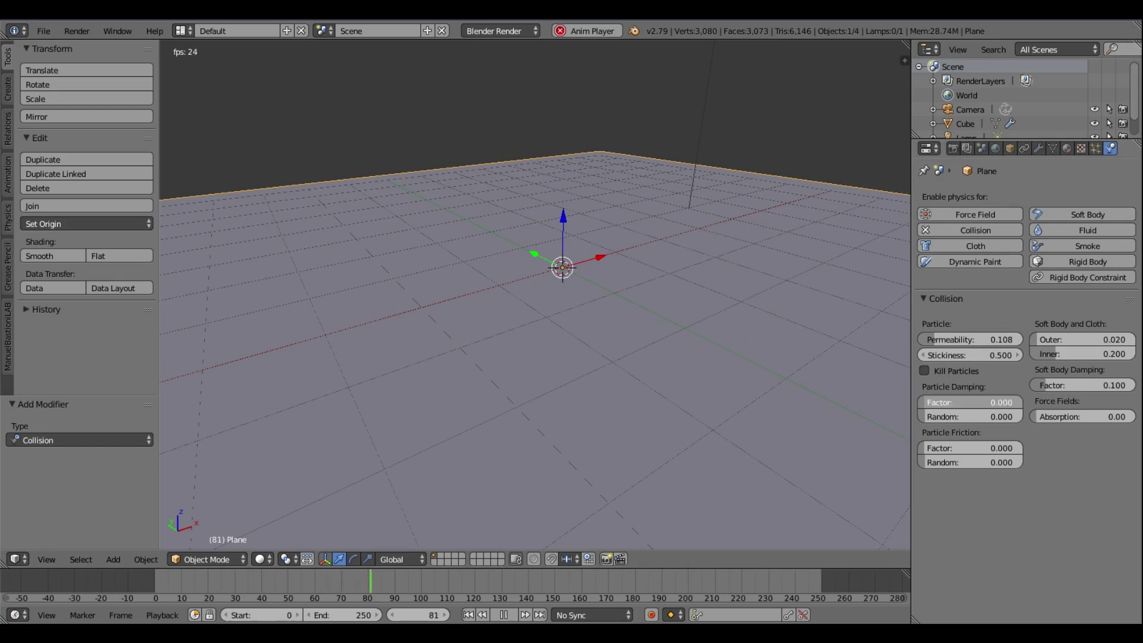
{"action": "left_click", "coordinate": [469, 614]}
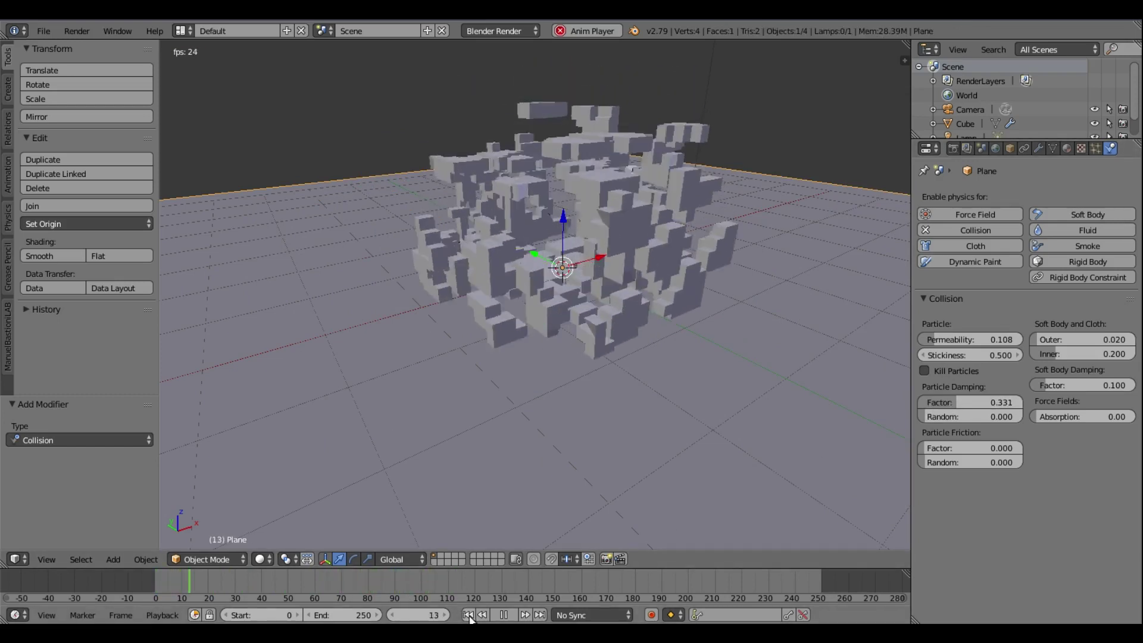
{"action": "left_click_drag", "start_coordinate": [955, 404], "coordinate": [1000, 416]}
{"action": "left_click", "coordinate": [469, 615]}
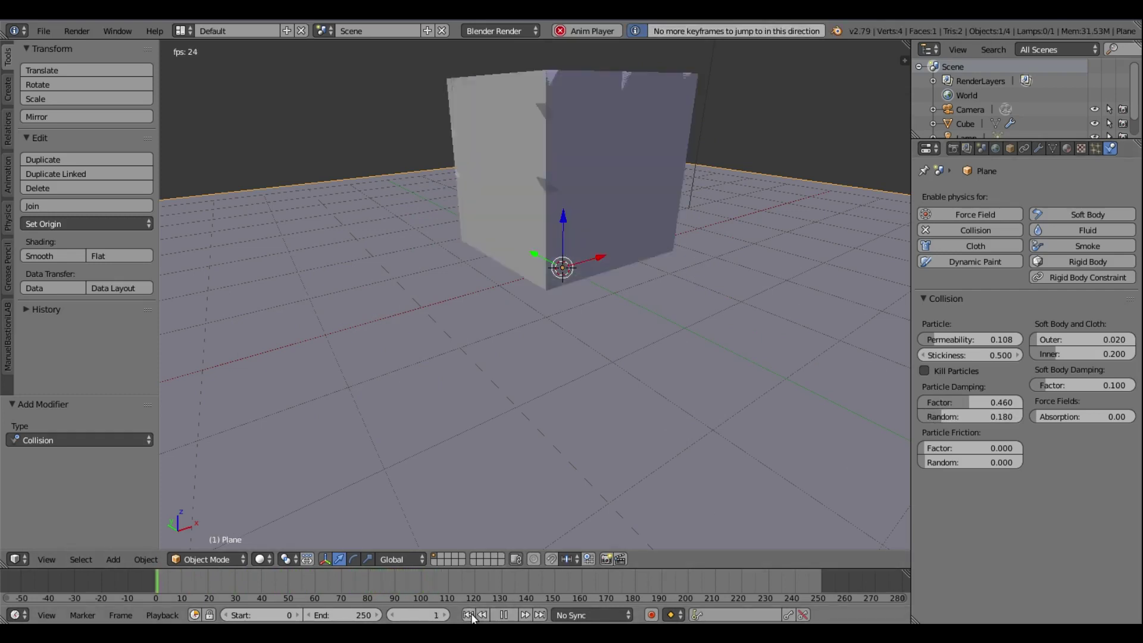
{"action": "right_click", "coordinate": [558, 273]}
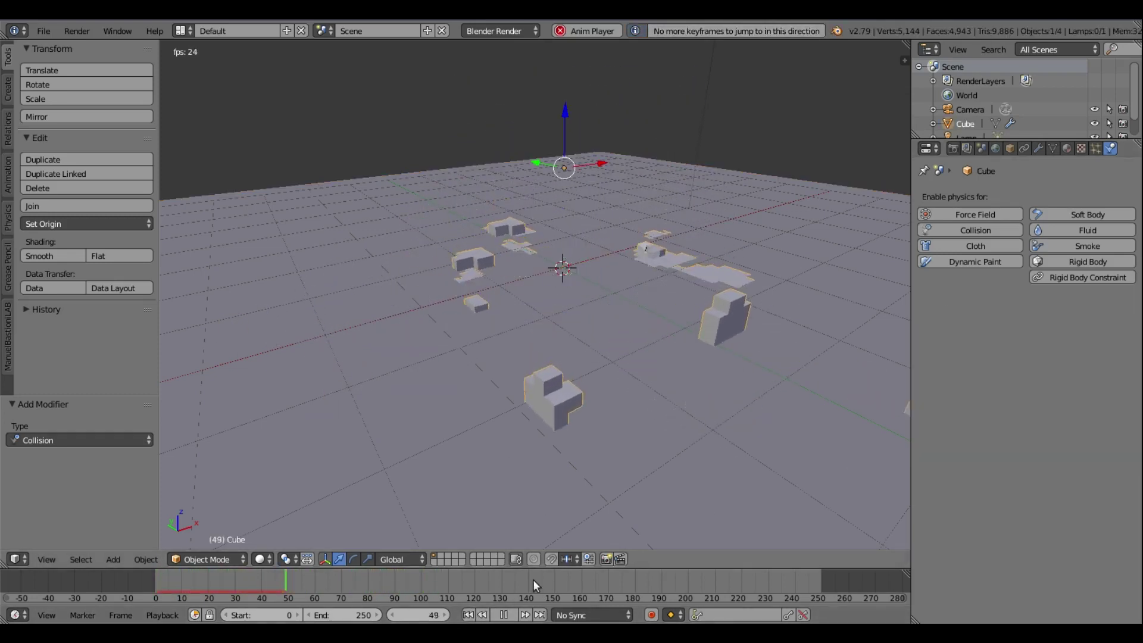
{"action": "left_click", "coordinate": [1096, 148]}
Set the particle lifetime to 200 and the scene end frame to 200
{"action": "scroll", "coordinate": [1061, 285], "scroll_direction": "up", "scroll_amount": 5}
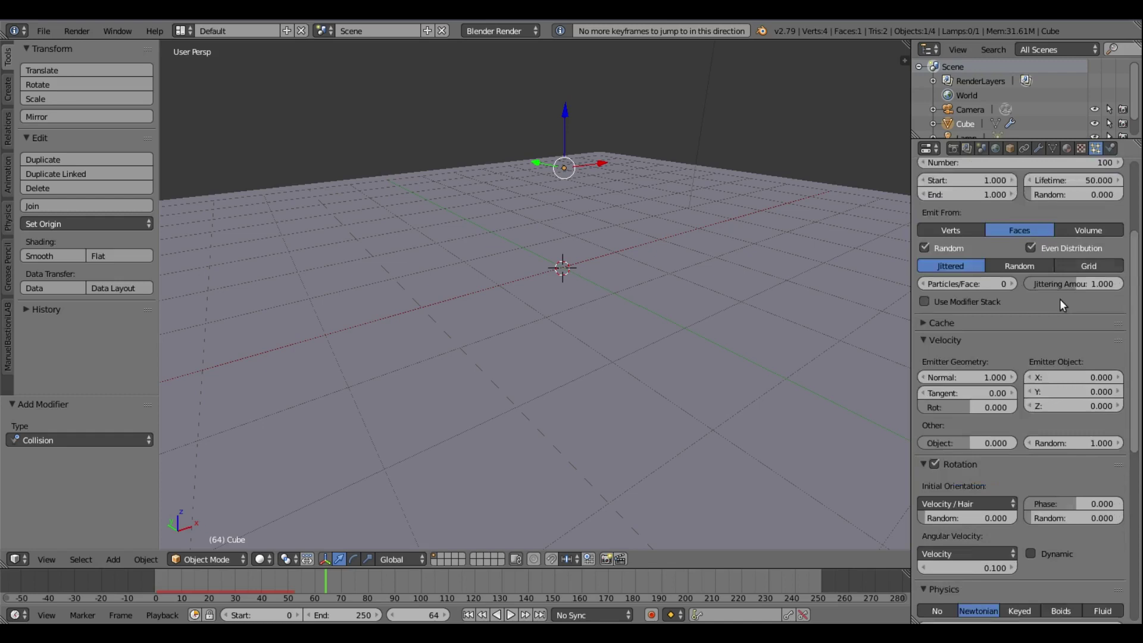
{"action": "type", "text": "0"}
{"action": "key", "text": "Return"}
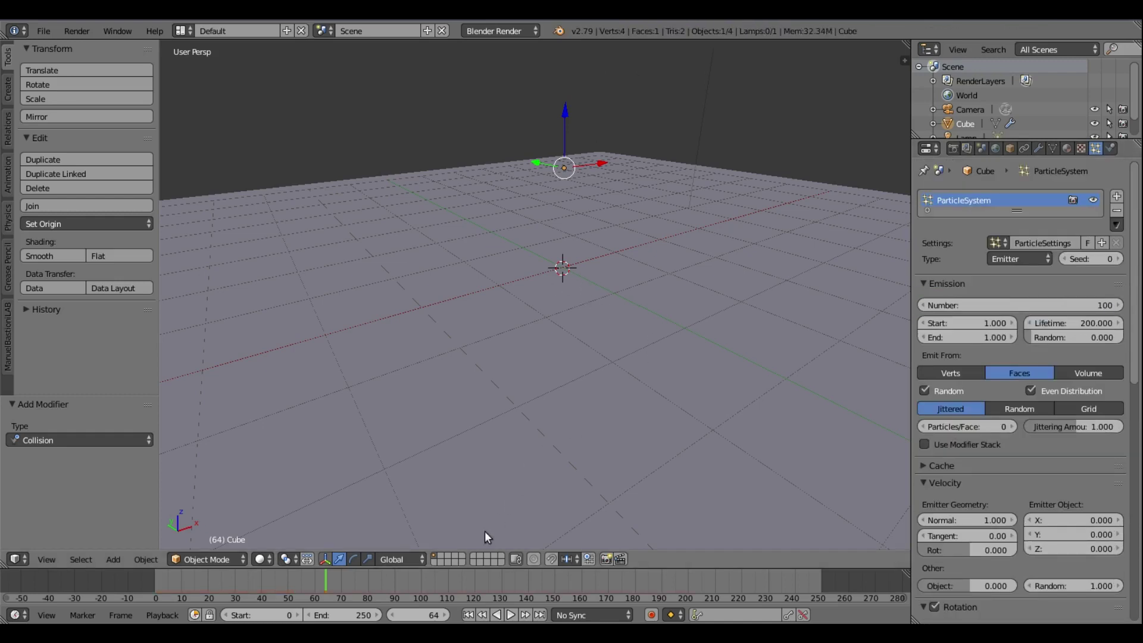
{"action": "type", "text": "200"}
{"action": "key", "text": "Return"}
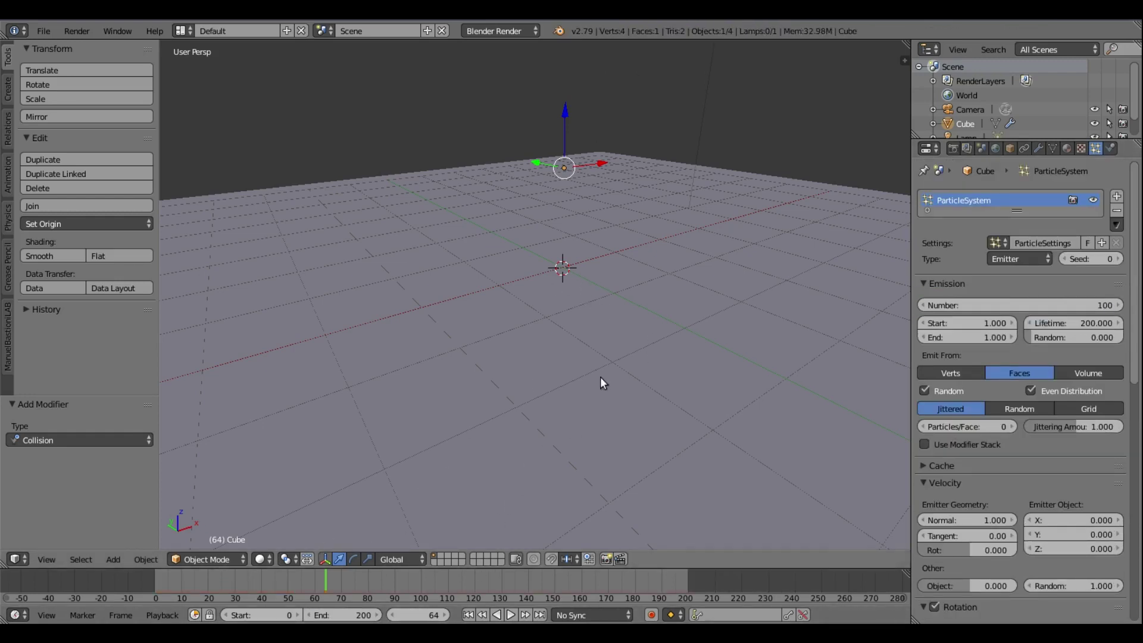
Replay the explosion from the first frame and select the ground plane
{"action": "left_click", "coordinate": [470, 615]}
{"action": "left_click", "coordinate": [510, 614]}
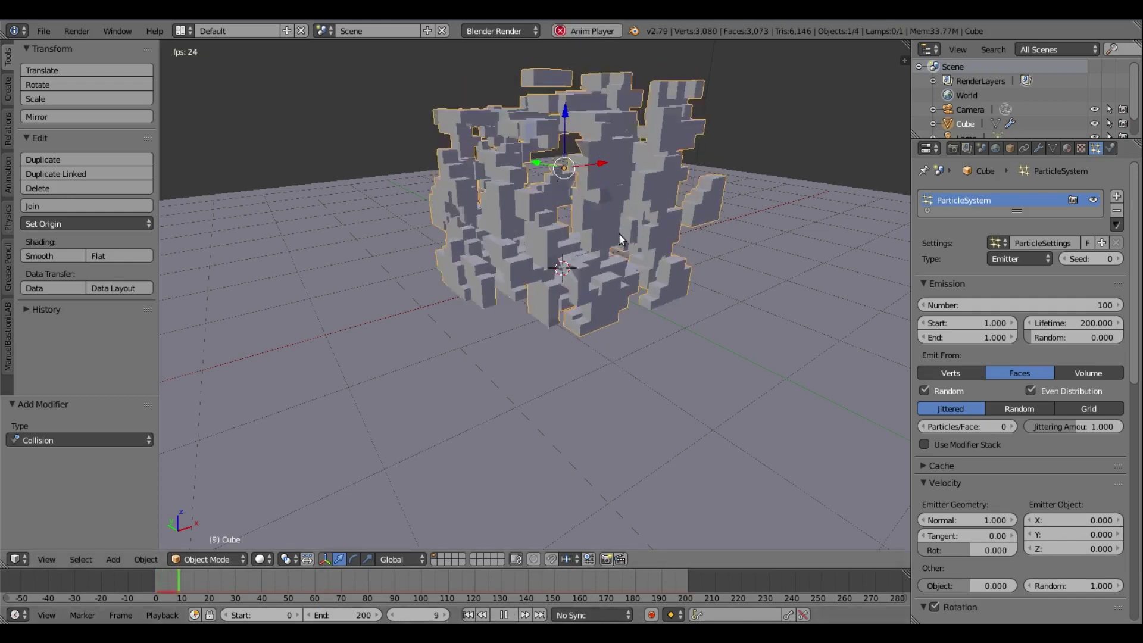
{"action": "right_click", "coordinate": [858, 254]}
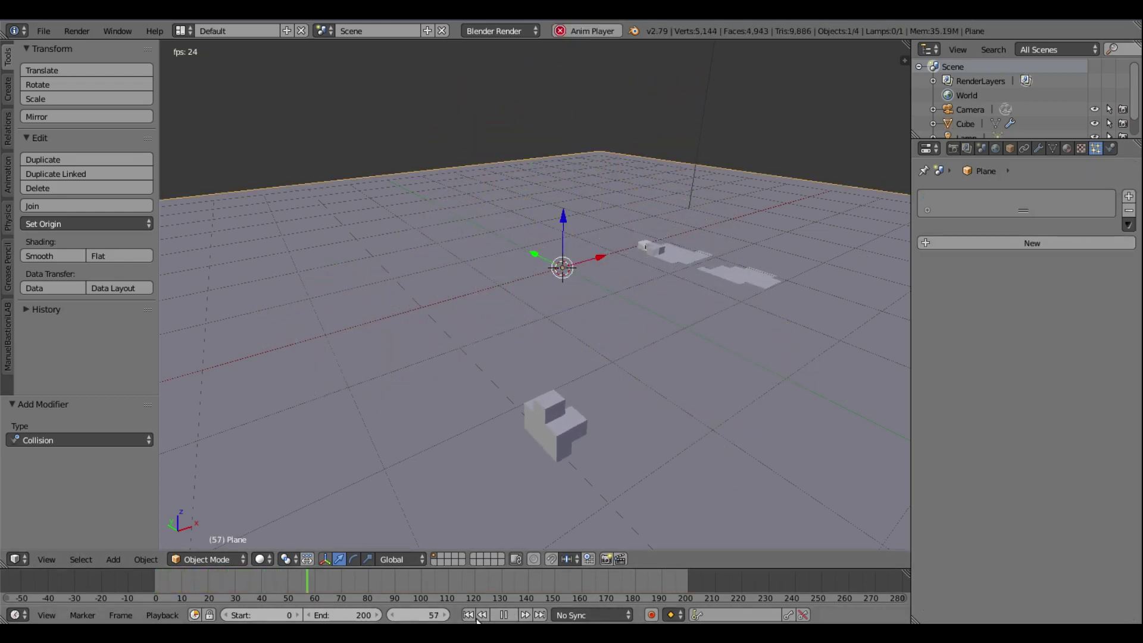
Raise the plane's collision Particle Friction Factor to 0.482 while orbiting to inspect the debris
{"action": "middle_click_drag", "start_coordinate": [520, 442], "coordinate": [522, 389]}
{"action": "left_click", "coordinate": [1111, 148]}
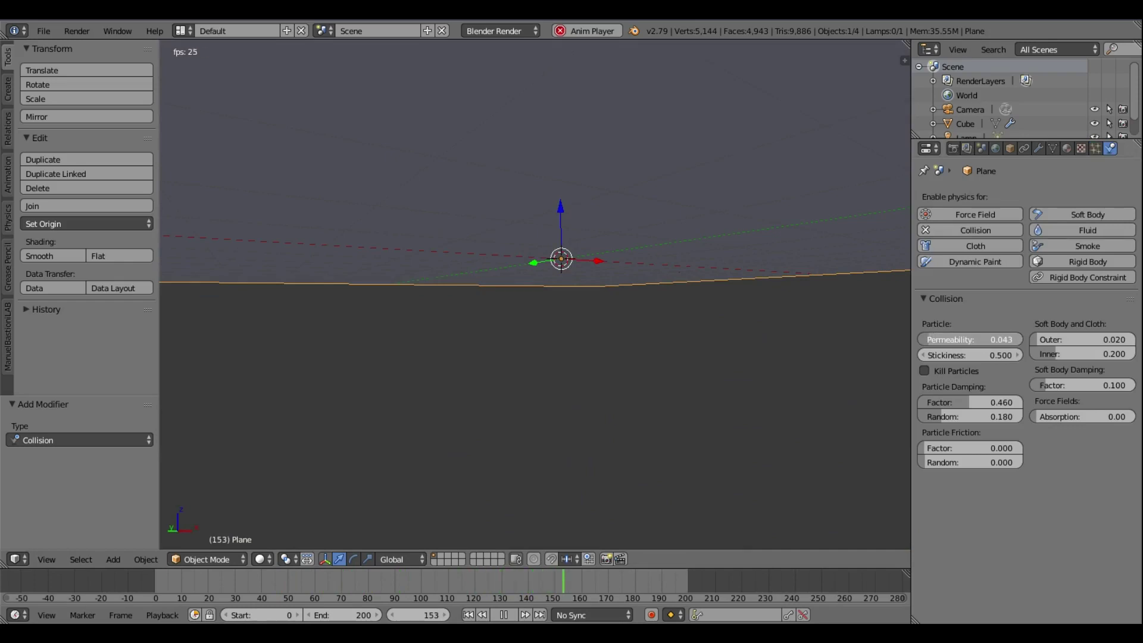
{"action": "middle_click_drag", "start_coordinate": [538, 256], "coordinate": [540, 285]}
{"action": "middle_click_drag", "start_coordinate": [595, 409], "coordinate": [517, 237]}
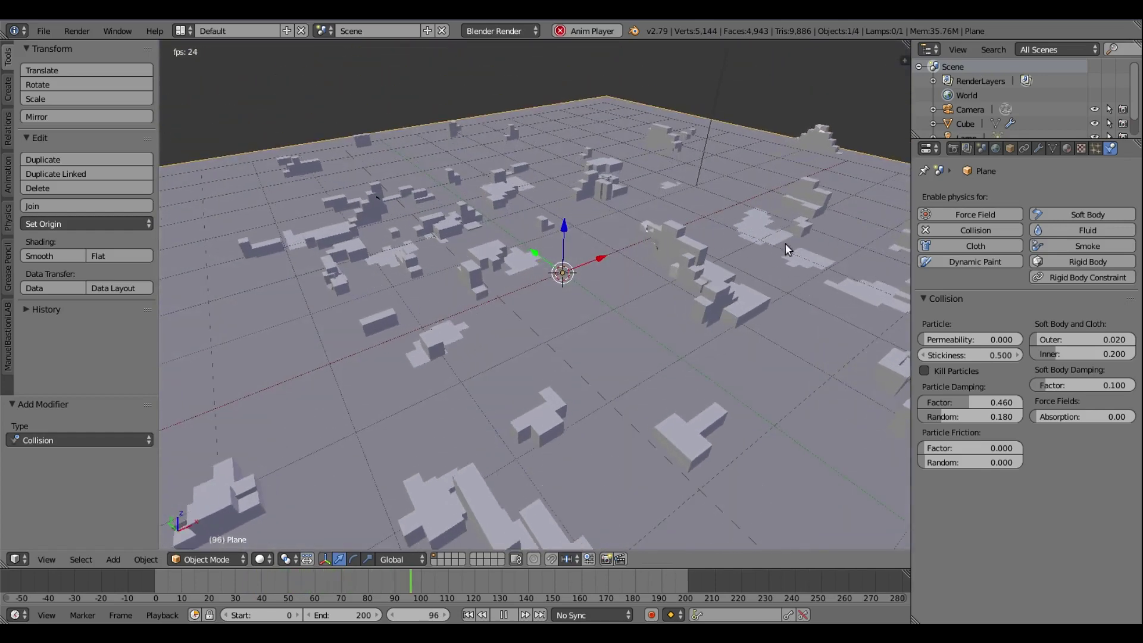
{"action": "left_click_drag", "start_coordinate": [955, 446], "coordinate": [1004, 448]}
Replay the explosion twice from the start, orbiting lower and higher to watch the debris
{"action": "left_click", "coordinate": [469, 615]}
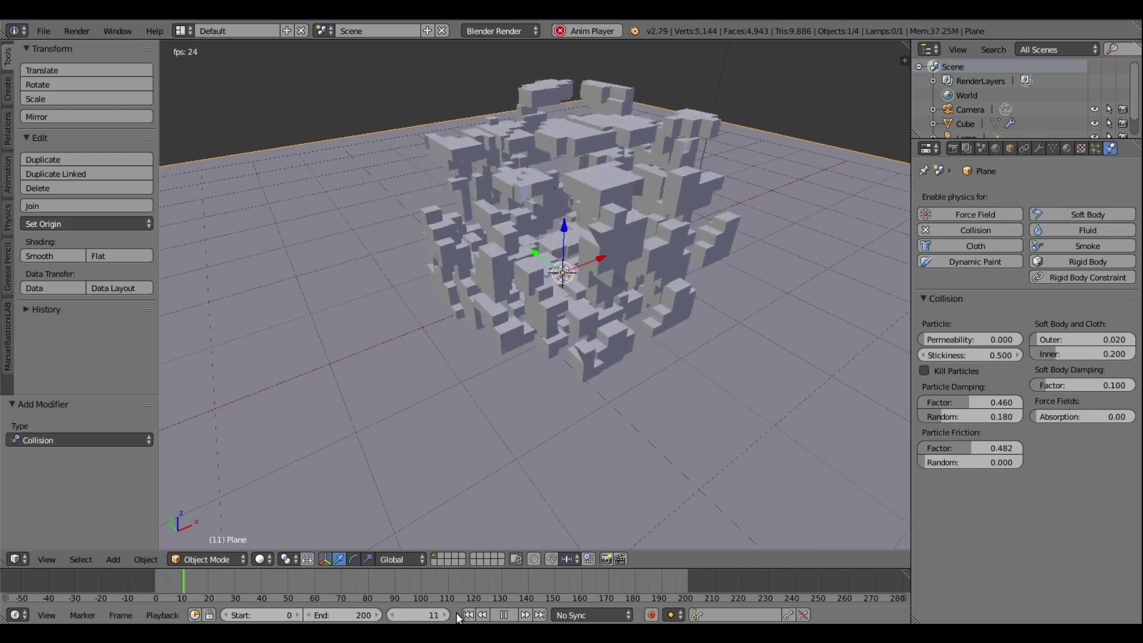
{"action": "middle_click_drag", "start_coordinate": [484, 539], "coordinate": [518, 405]}
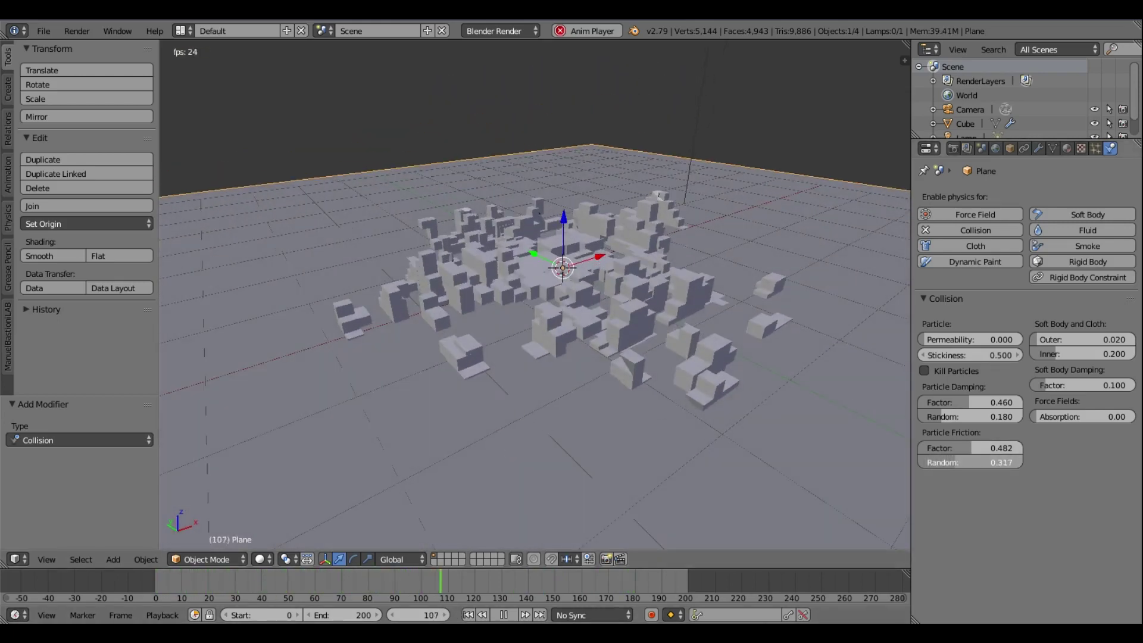
{"action": "left_click", "coordinate": [469, 615]}
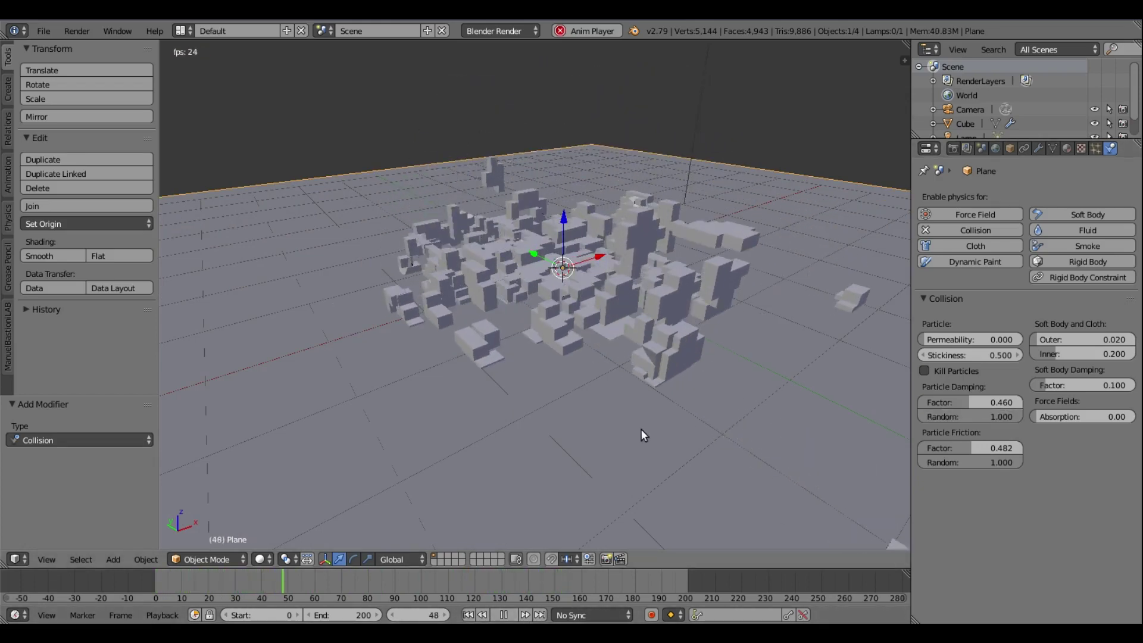
{"action": "scroll", "coordinate": [640, 428], "scroll_direction": "down", "scroll_amount": 3}
{"action": "middle_click_drag", "start_coordinate": [640, 414], "coordinate": [704, 417]}
{"action": "scroll", "coordinate": [640, 239], "scroll_direction": "up", "scroll_amount": 4}
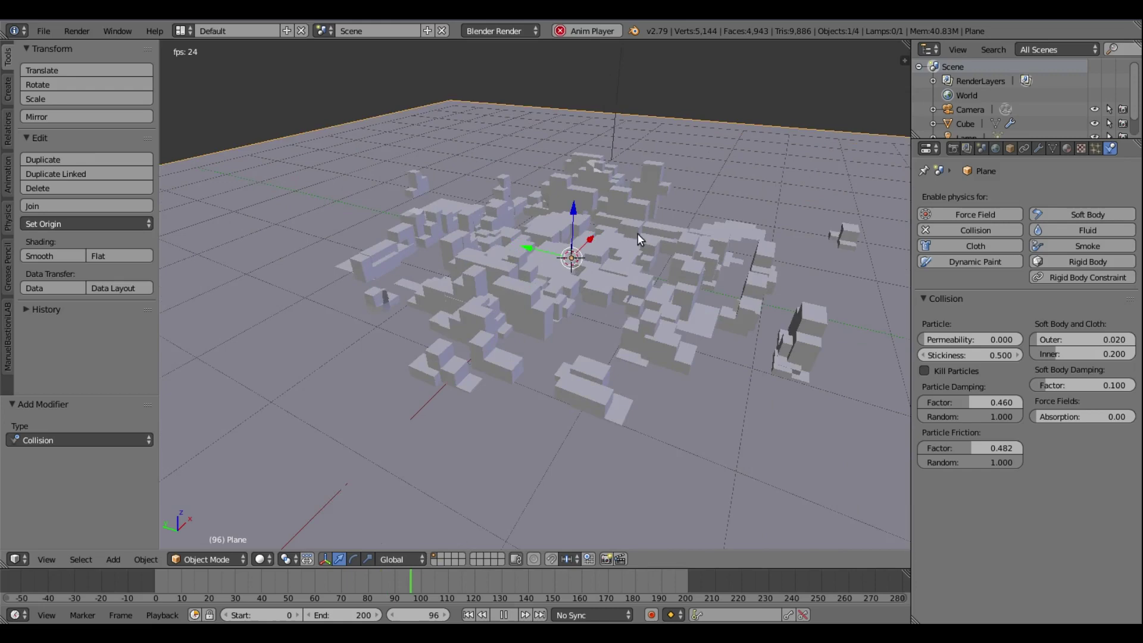
Replay twice more from varied angles and begin editing the collision Stickiness value
{"action": "middle_click_drag", "start_coordinate": [637, 233], "coordinate": [617, 223]}
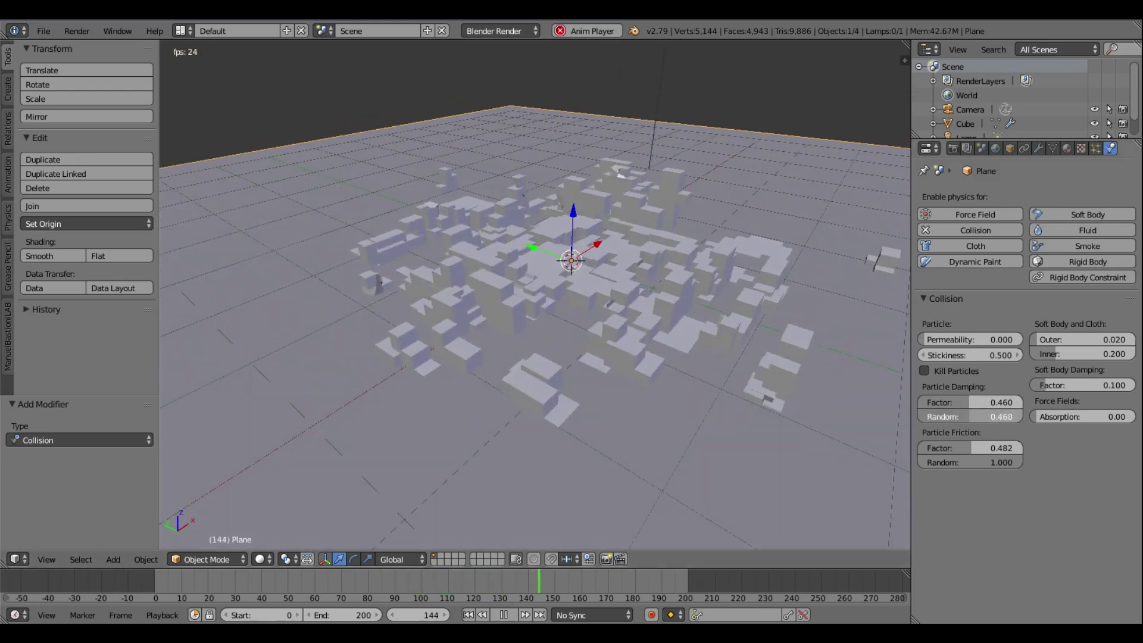
{"action": "left_click", "coordinate": [468, 615]}
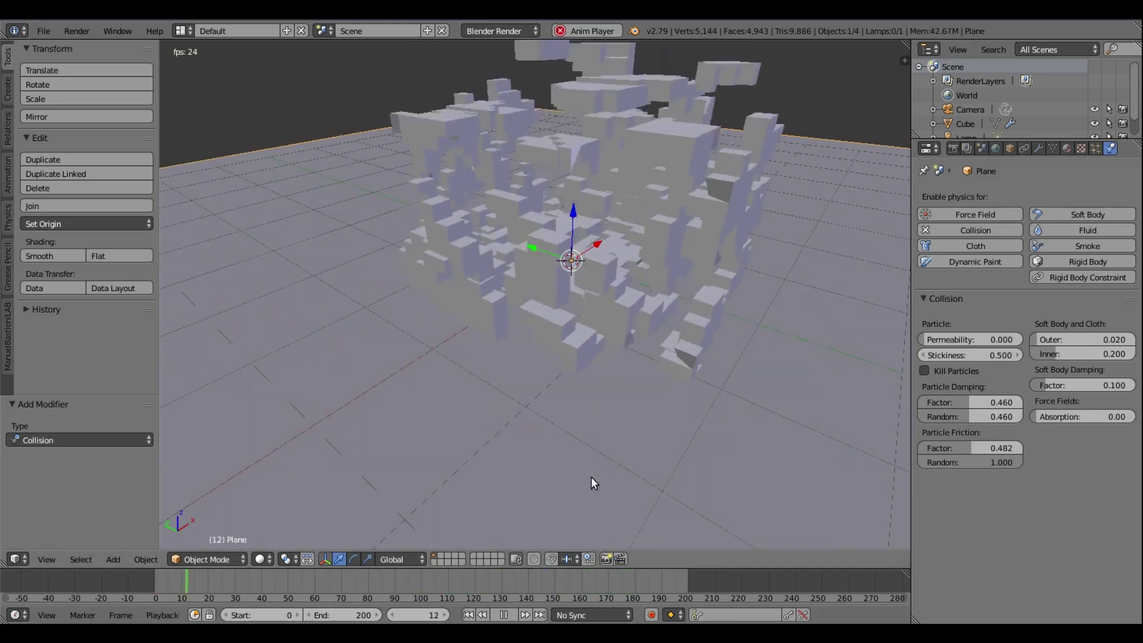
{"action": "middle_click_drag", "start_coordinate": [559, 441], "coordinate": [556, 424]}
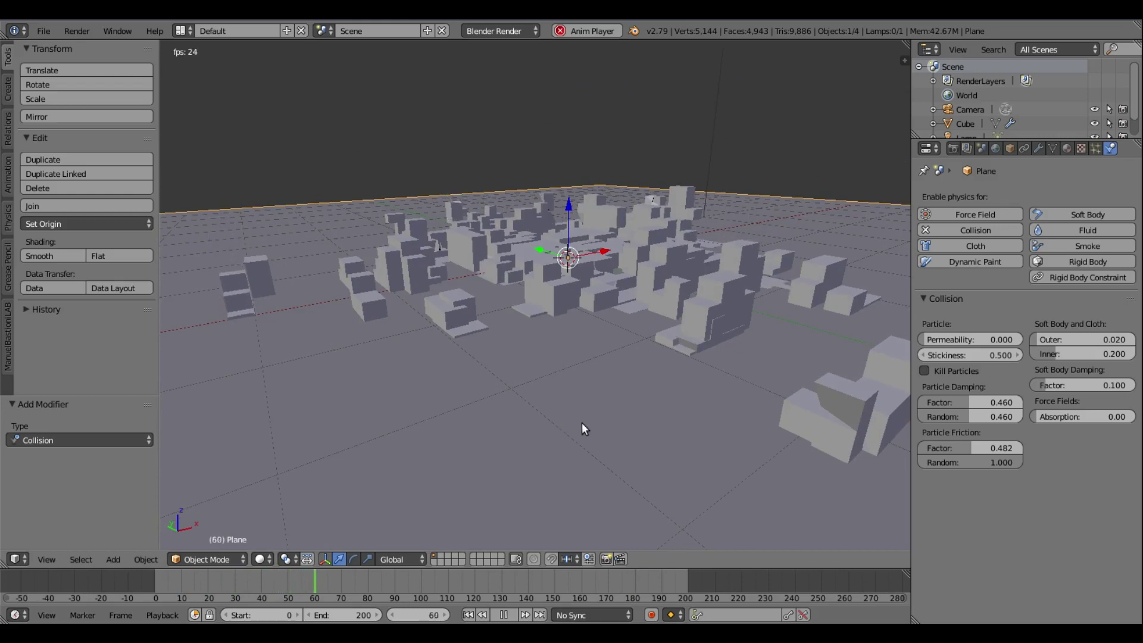
{"action": "left_click", "coordinate": [468, 615]}
{"action": "middle_click_drag", "start_coordinate": [689, 372], "coordinate": [691, 389]}
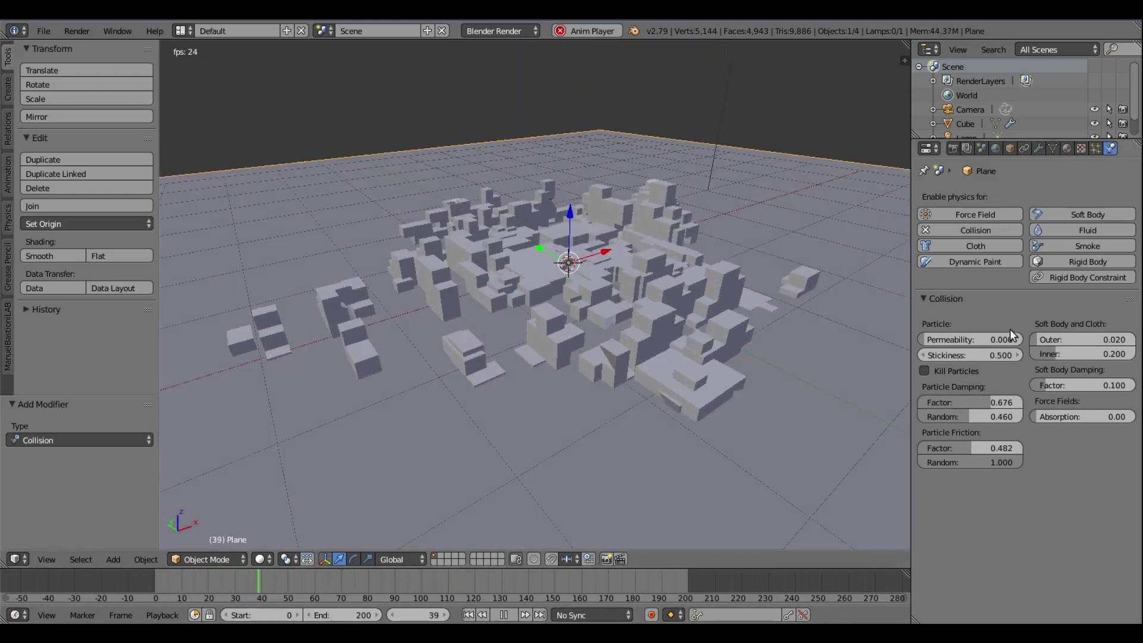
{"action": "left_click", "coordinate": [974, 356]}
Try collision stickiness values 0, 3 and 2, replaying the fall after each
{"action": "type", "text": "0"}
{"action": "key", "text": "Return"}
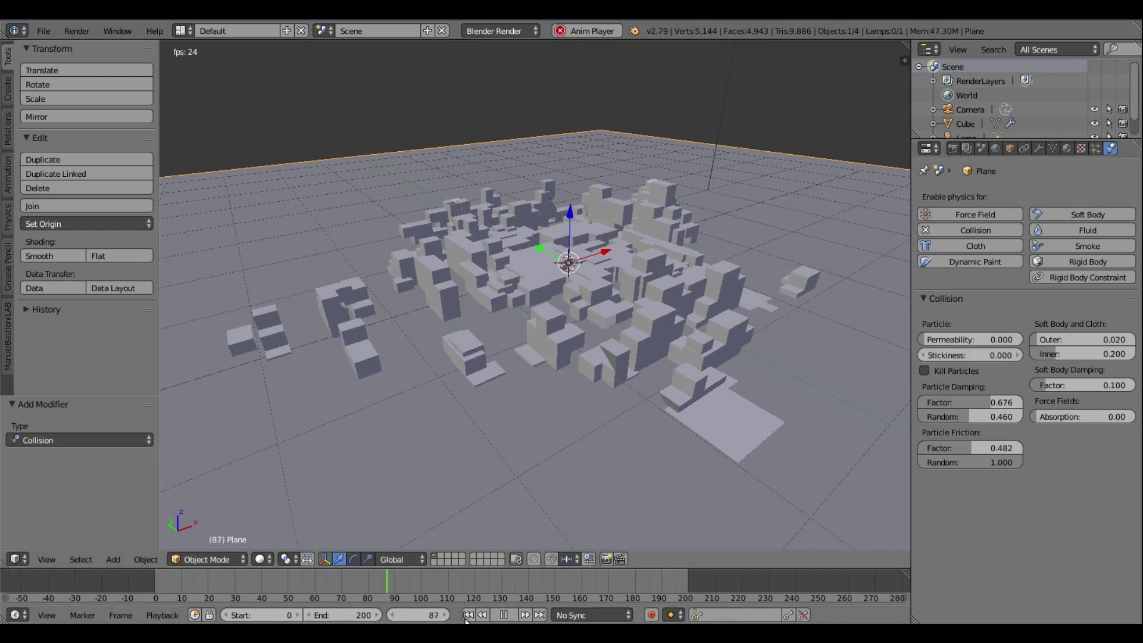
{"action": "left_click", "coordinate": [468, 615]}
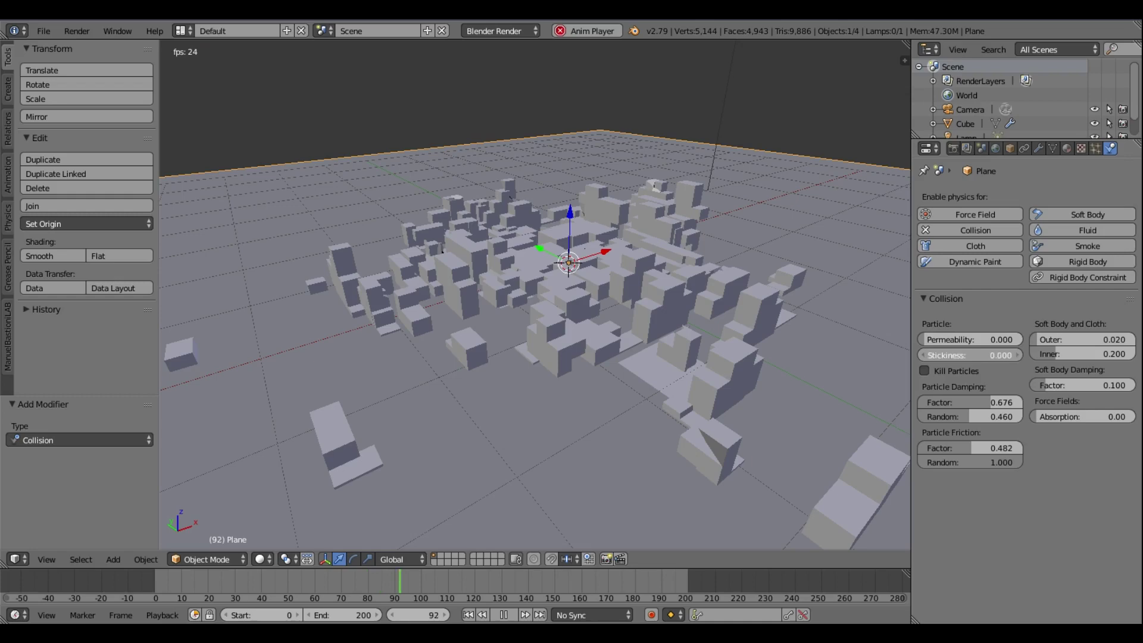
{"action": "left_click", "coordinate": [468, 615]}
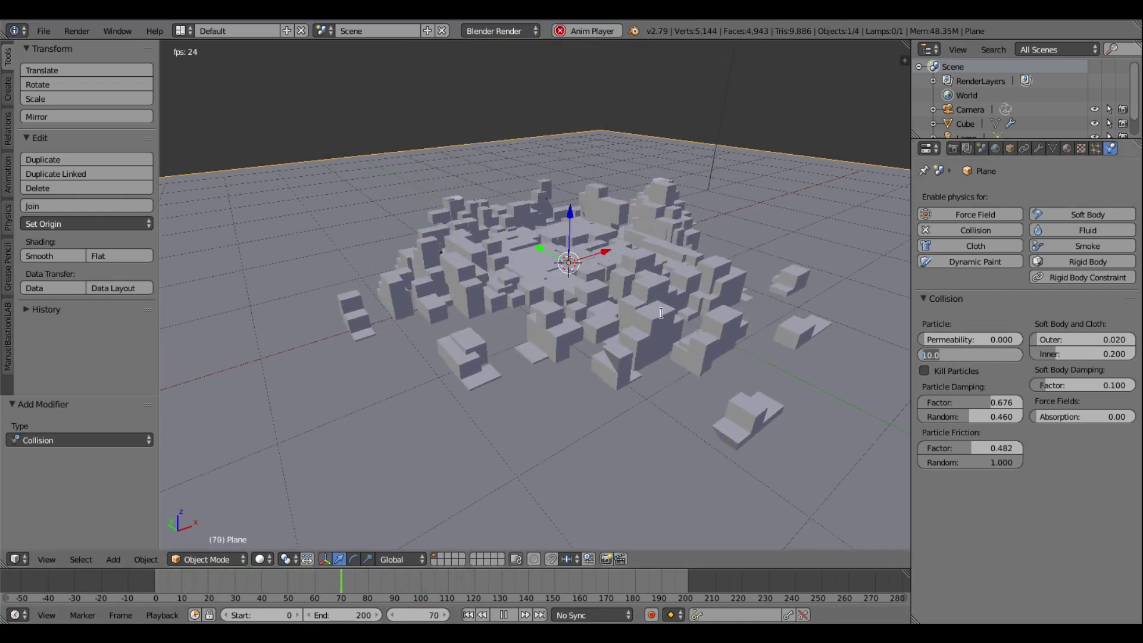
{"action": "key", "text": "Return"}
{"action": "left_click", "coordinate": [468, 615]}
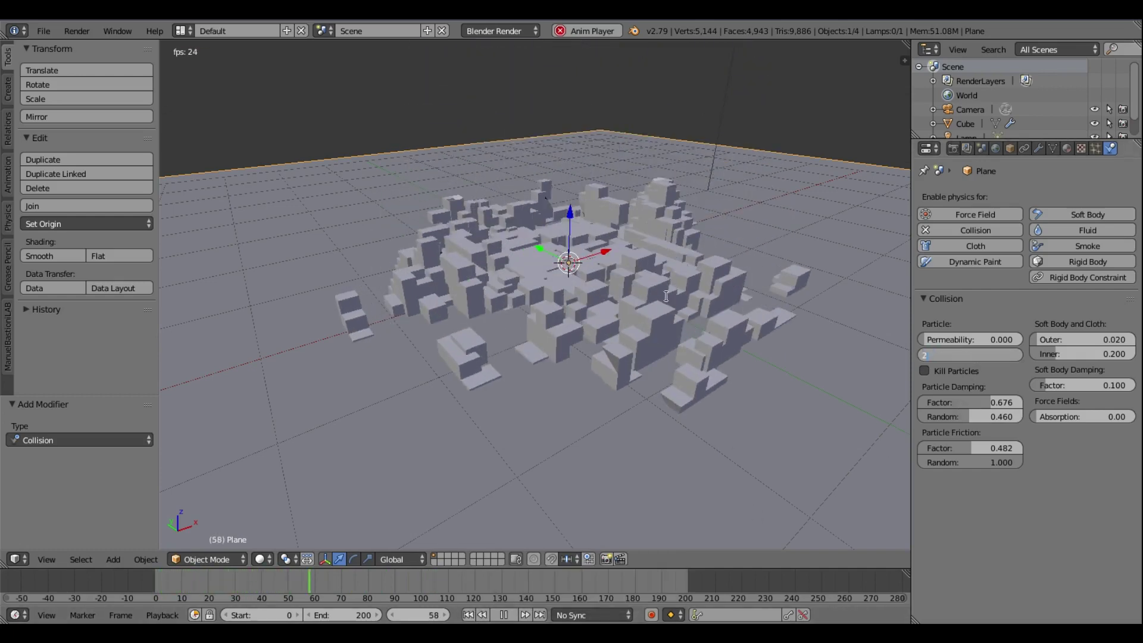
{"action": "key", "text": "Return"}
{"action": "left_click", "coordinate": [468, 615]}
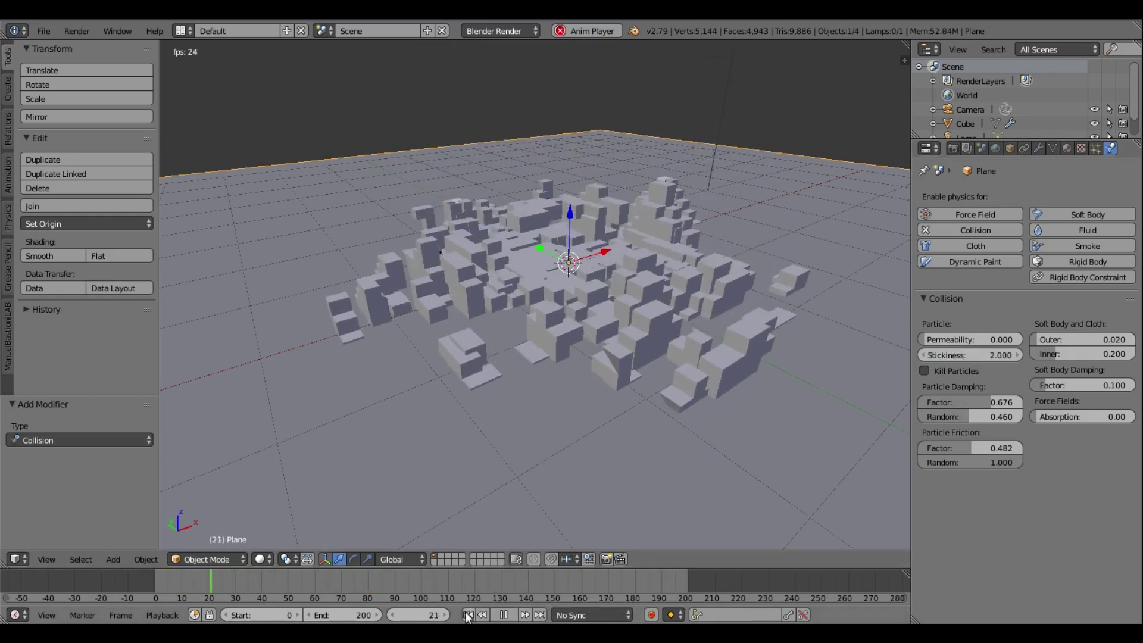
{"action": "left_click", "coordinate": [467, 615]}
Set stickiness to 1 and replay the explosion from the start to check the landing
{"action": "left_click", "coordinate": [970, 355]}
{"action": "type", "text": "1"}
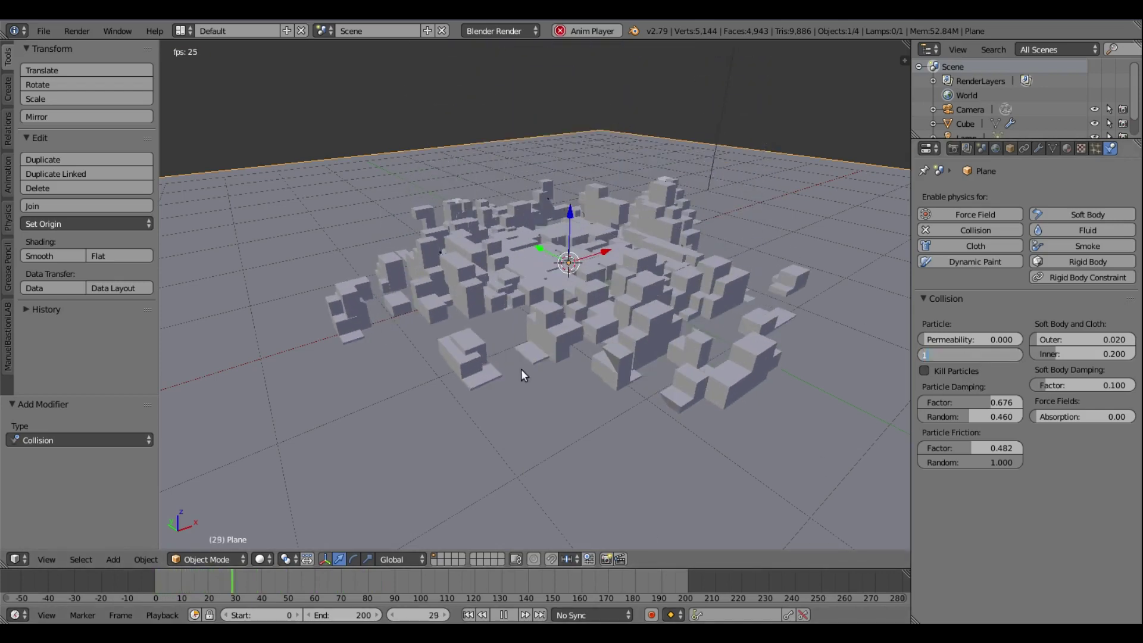
{"action": "key", "text": "Return"}
{"action": "left_click", "coordinate": [469, 615]}
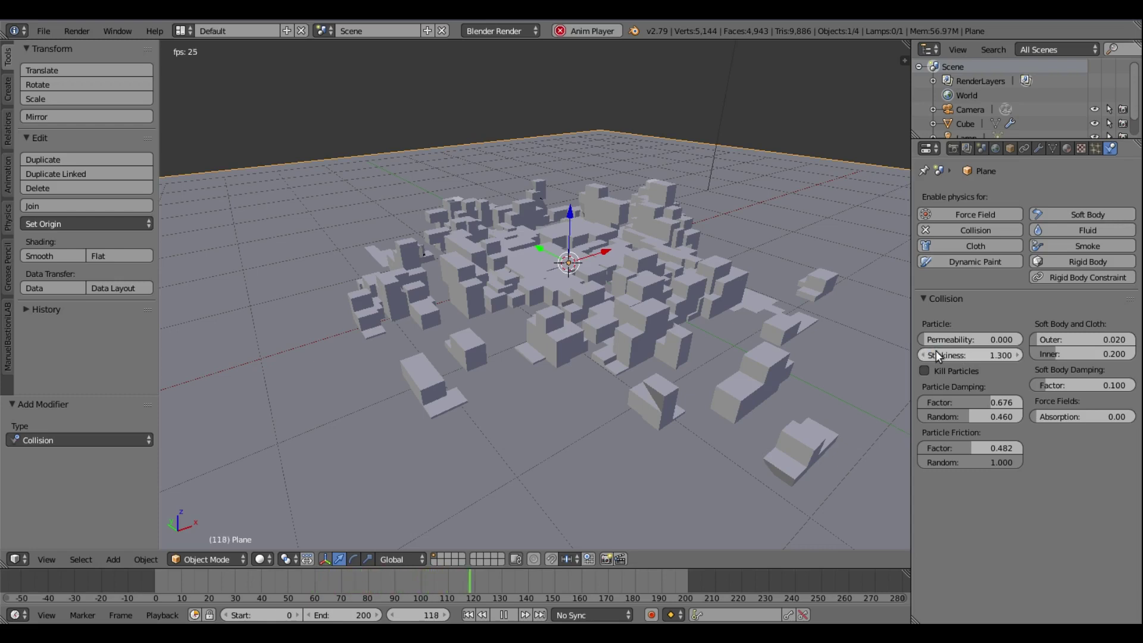
{"action": "scroll", "coordinate": [417, 262], "scroll_direction": "down", "scroll_amount": 4}
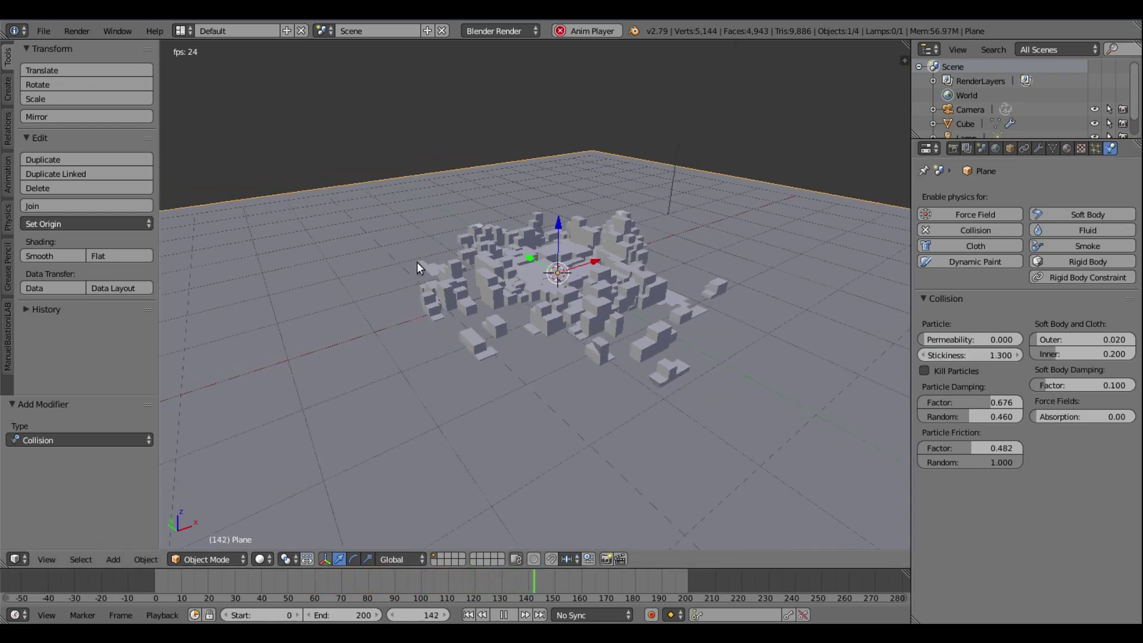
{"action": "left_click", "coordinate": [469, 615]}
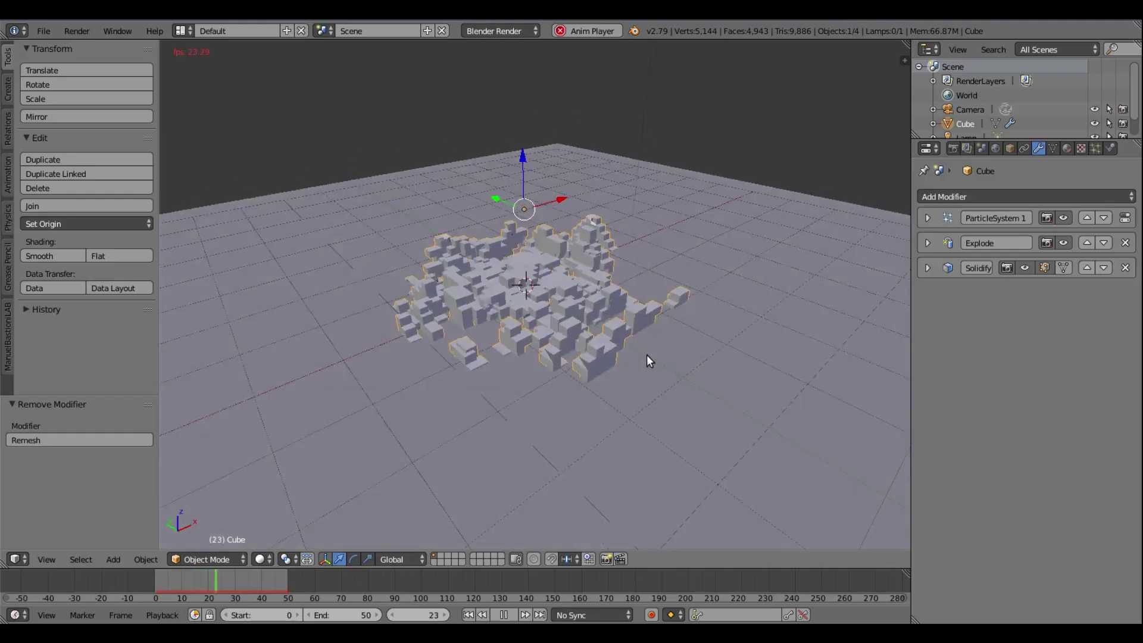
Select the ground plane in the viewport
{"action": "right_click", "coordinate": [646, 406]}
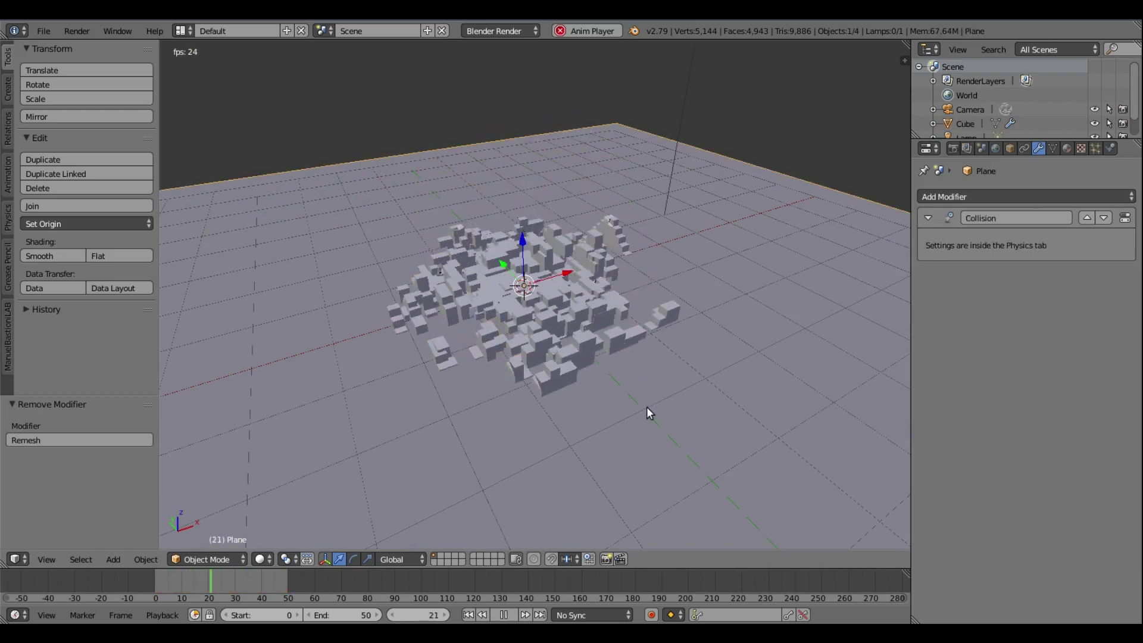